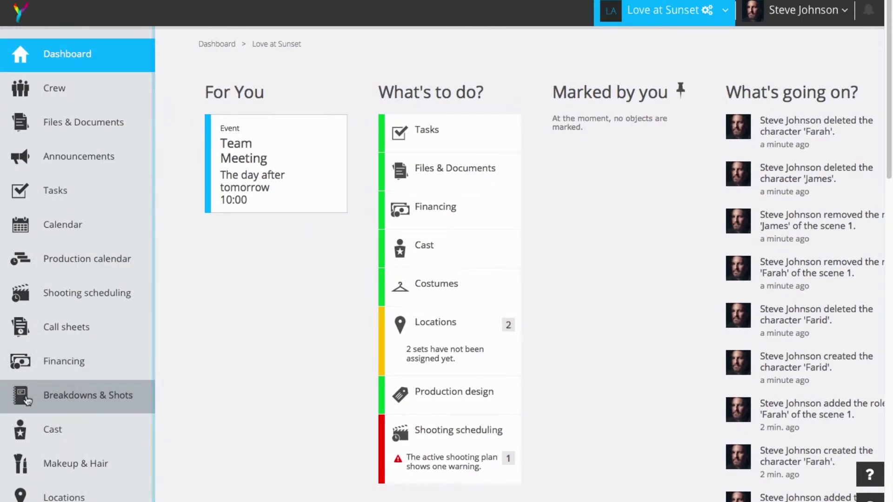
- Go to Breakdowns & Shots and open scene 1, DAY-INT. Castle
{"action": "left_click", "coordinate": [28, 399]}
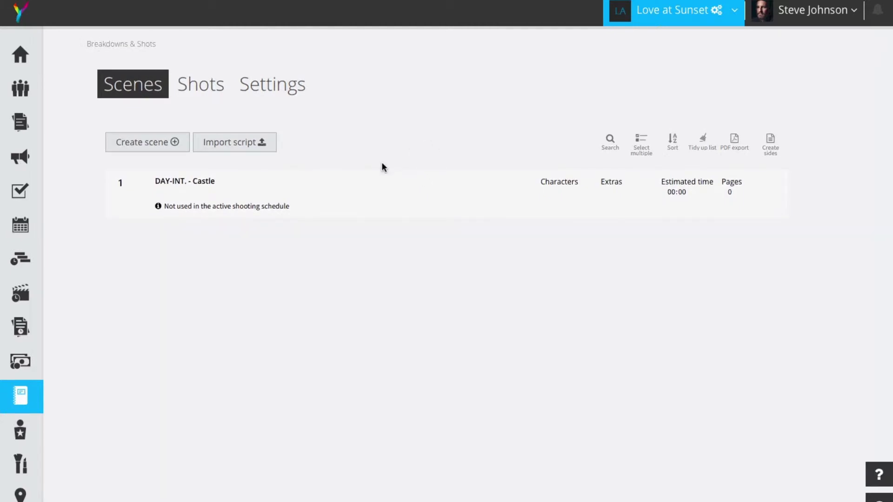
{"action": "left_click", "coordinate": [341, 195]}
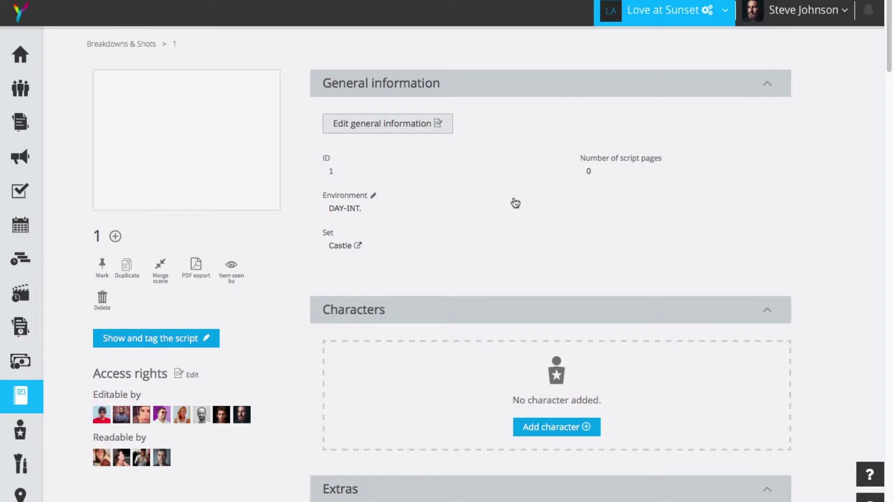
- Scroll down scene 1's breakdown to its empty Characters section
{"action": "scroll", "coordinate": [582, 231], "scroll_direction": "down", "scroll_amount": 1}
{"action": "scroll", "coordinate": [582, 236], "scroll_direction": "down", "scroll_amount": 2}
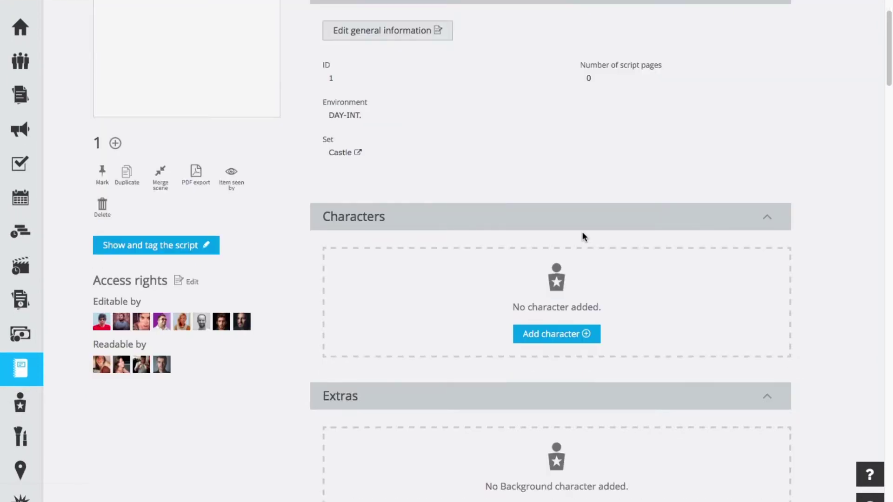
- Create the characters James and Farah and add them to scene 1 as characters 1 and 2
{"action": "left_click", "coordinate": [565, 337]}
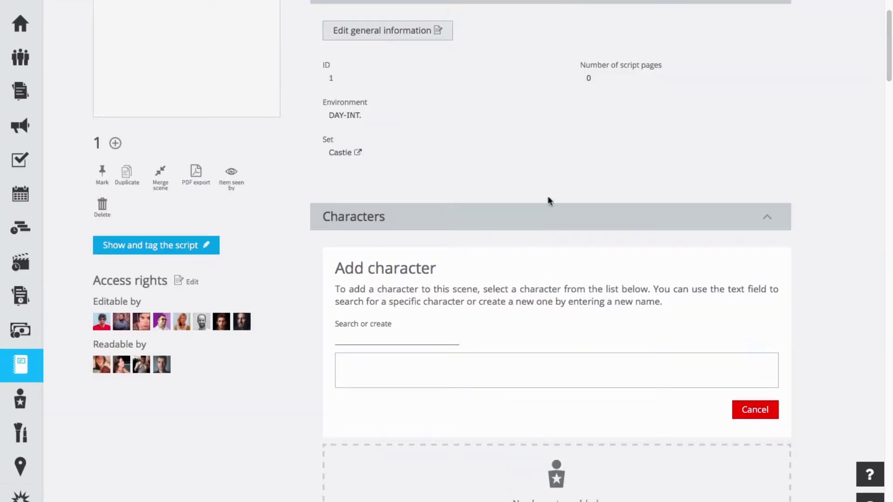
{"action": "left_click", "coordinate": [387, 335]}
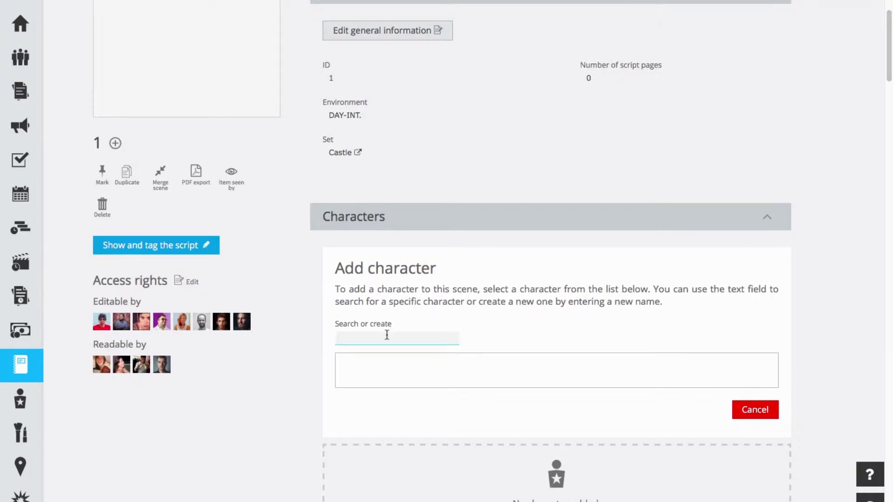
{"action": "type", "text": "J"}
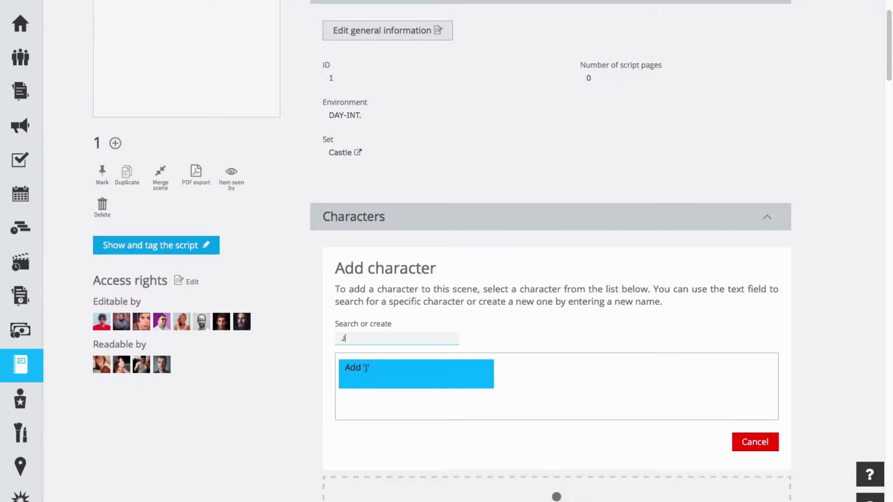
{"action": "type", "text": "ames"}
{"action": "left_click", "coordinate": [378, 368]}
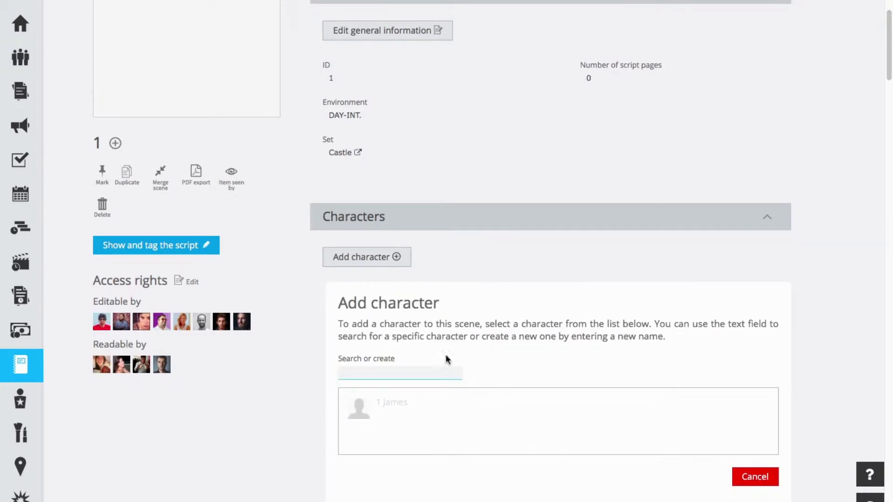
{"action": "type", "text": "Farah"}
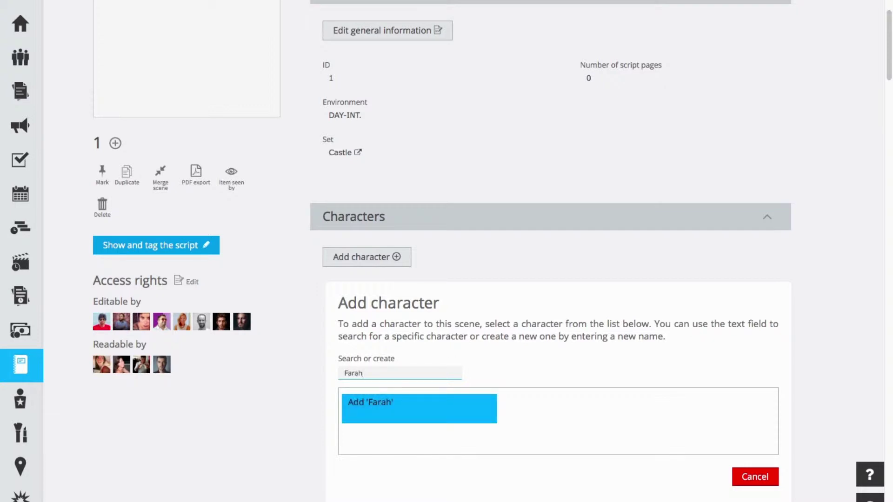
{"action": "left_click", "coordinate": [420, 406]}
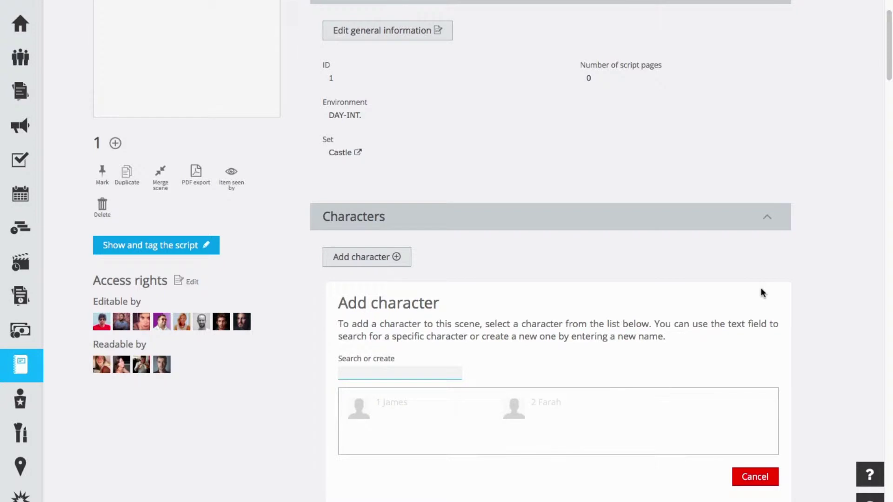
{"action": "scroll", "coordinate": [791, 265], "scroll_direction": "up", "scroll_amount": 2}
{"action": "scroll", "coordinate": [812, 265], "scroll_direction": "down", "scroll_amount": 5}
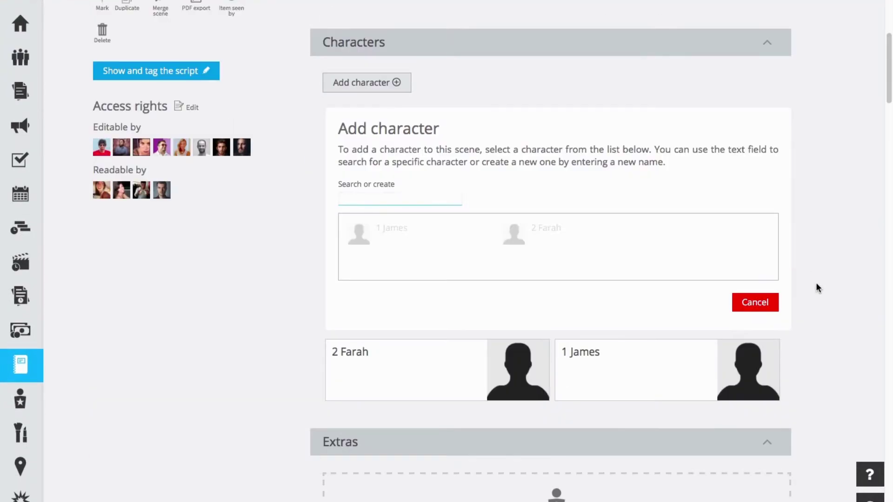
{"action": "left_click", "coordinate": [815, 283]}
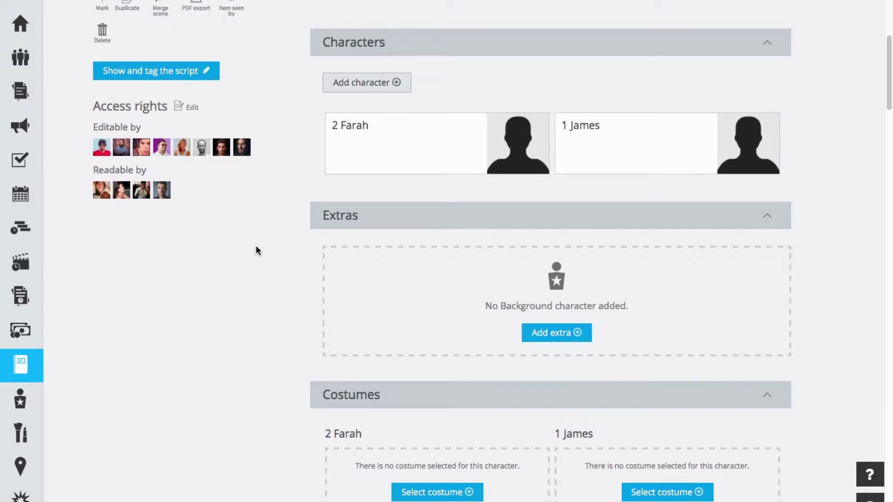
- In Cast, create a new character named Farid (ID 3)
{"action": "left_click", "coordinate": [27, 398]}
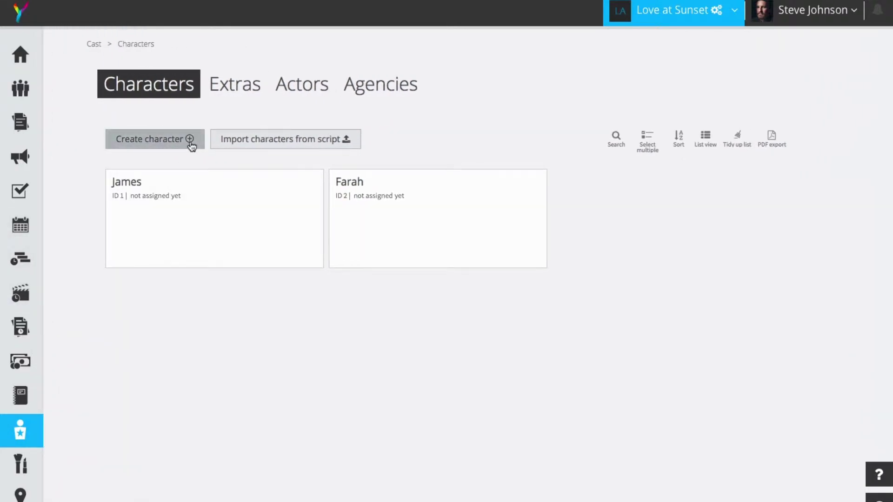
{"action": "left_click", "coordinate": [191, 146]}
{"action": "mouse_move", "coordinate": [228, 194]}
{"action": "type", "text": "Farid"}
{"action": "left_click", "coordinate": [441, 324]}
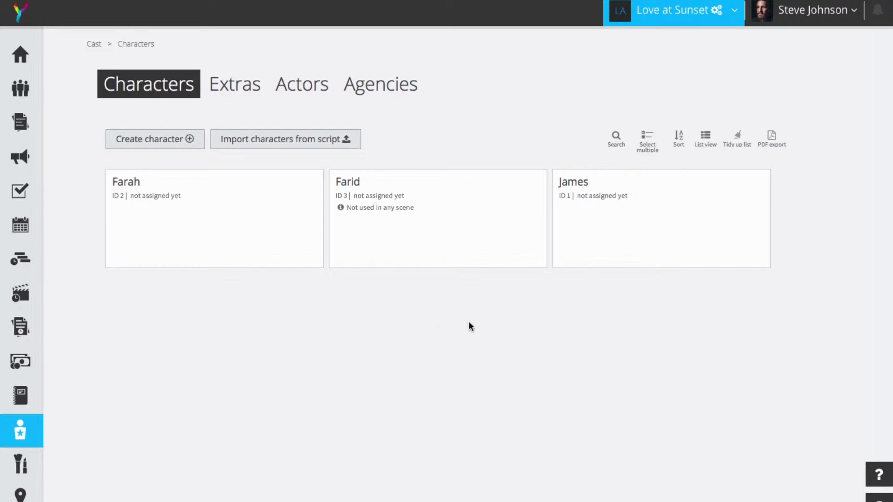
- Open James's character page (ID 1) and look through its details
{"action": "left_click", "coordinate": [635, 221]}
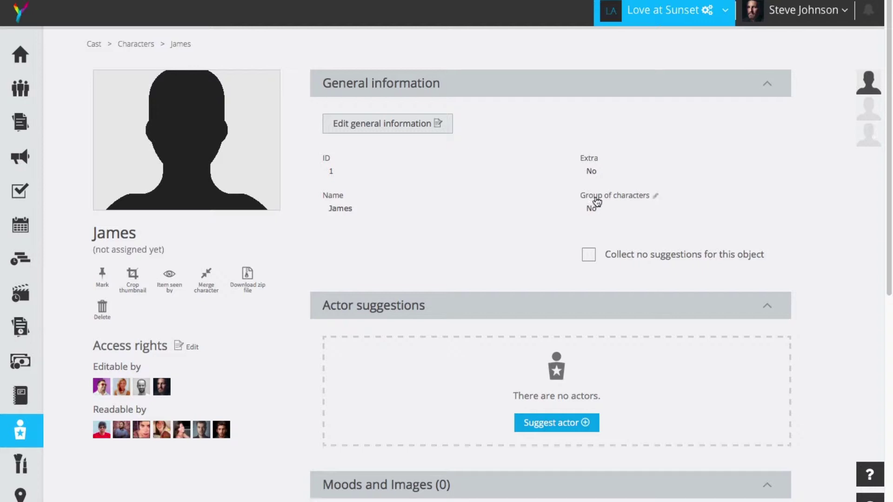
{"action": "scroll", "coordinate": [523, 228], "scroll_direction": "down", "scroll_amount": 4}
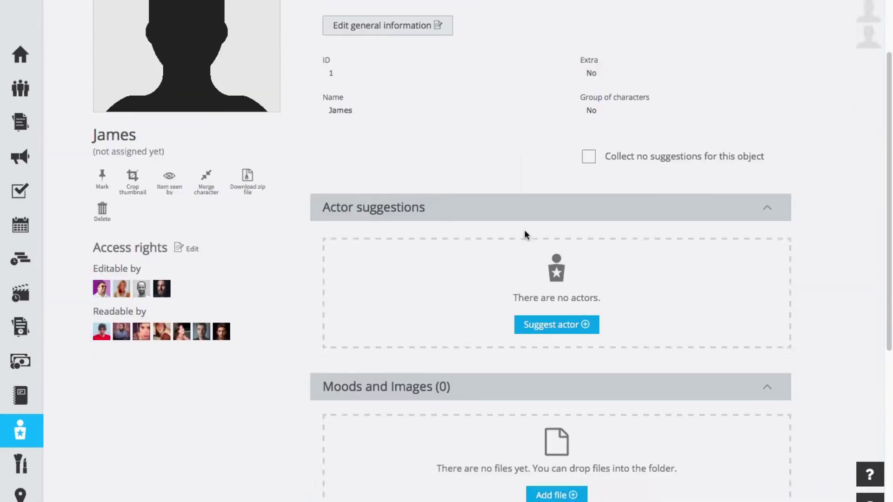
{"action": "scroll", "coordinate": [515, 239], "scroll_direction": "up", "scroll_amount": 4}
{"action": "scroll", "coordinate": [516, 239], "scroll_direction": "down", "scroll_amount": 6}
{"action": "scroll", "coordinate": [517, 240], "scroll_direction": "down", "scroll_amount": 3}
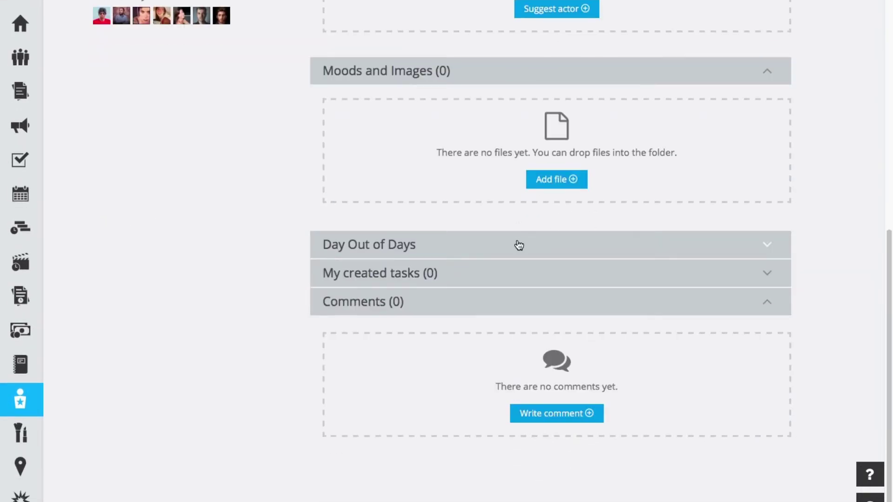
{"action": "scroll", "coordinate": [516, 244], "scroll_direction": "up", "scroll_amount": 9}
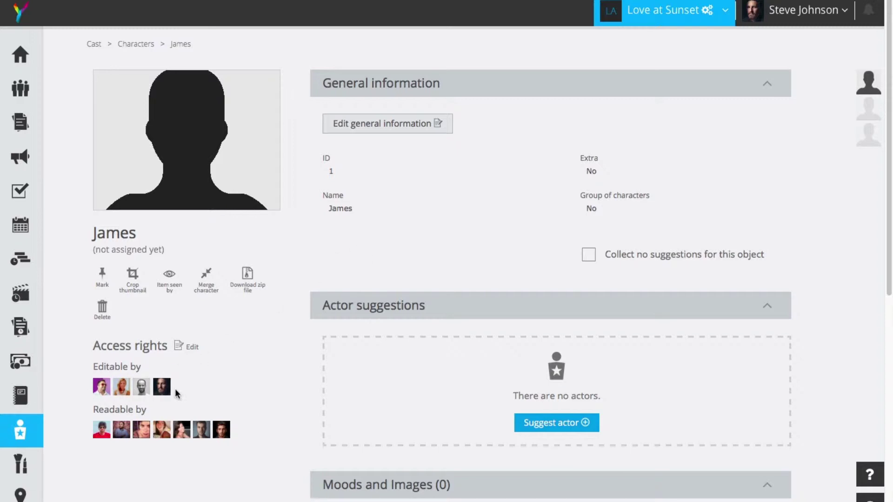
{"action": "left_click", "coordinate": [192, 348]}
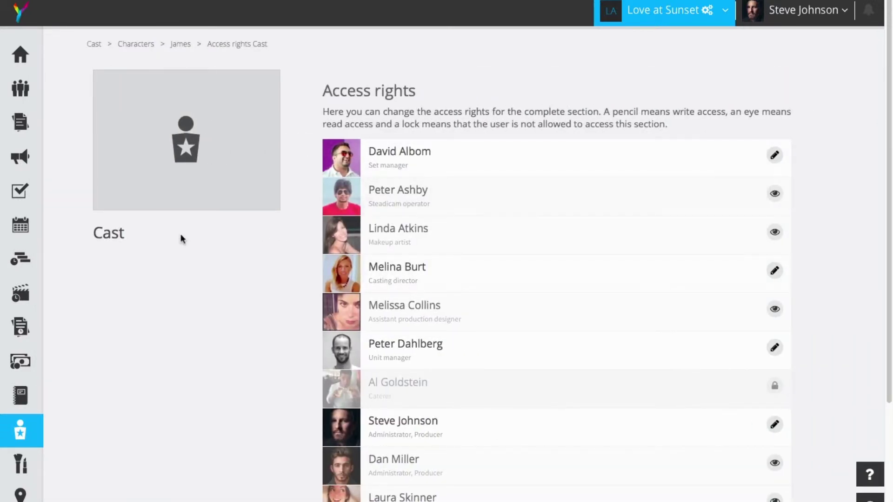
{"action": "left_click", "coordinate": [28, 428]}
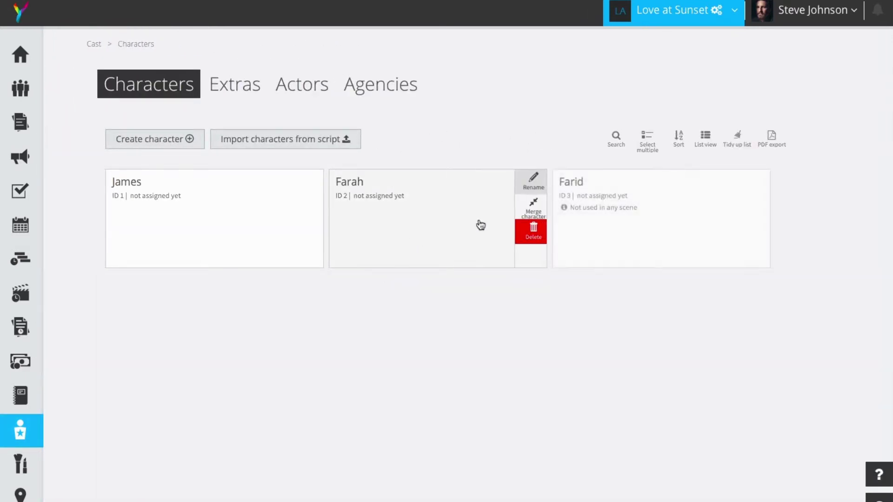
{"action": "left_click", "coordinate": [267, 219]}
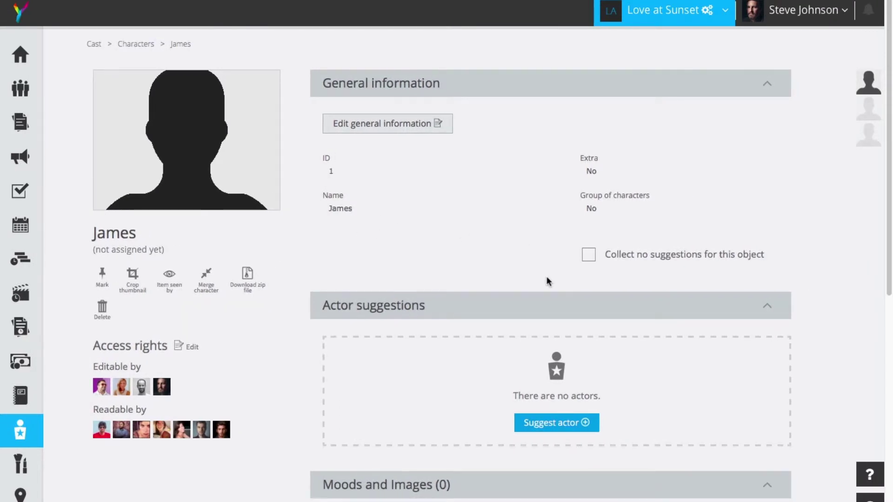
- Suggest a new actor for James by entering the actor's name, and save him as a draft
{"action": "left_click", "coordinate": [570, 429]}
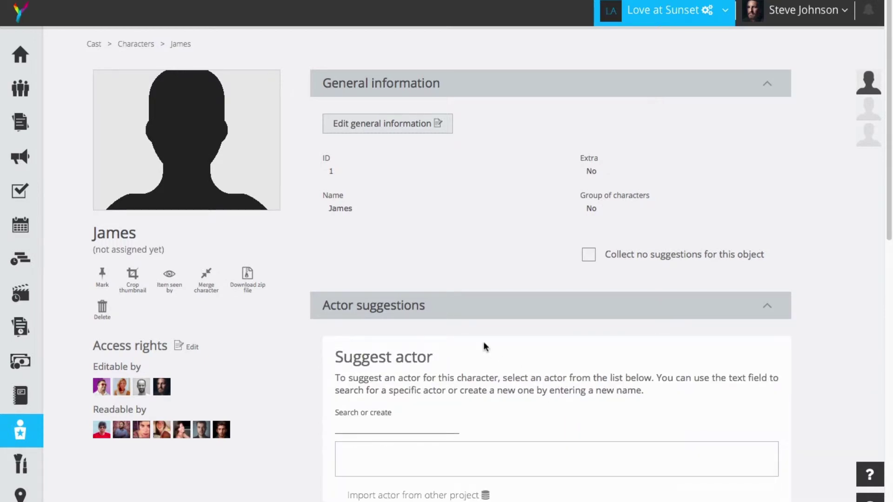
{"action": "left_click", "coordinate": [349, 426]}
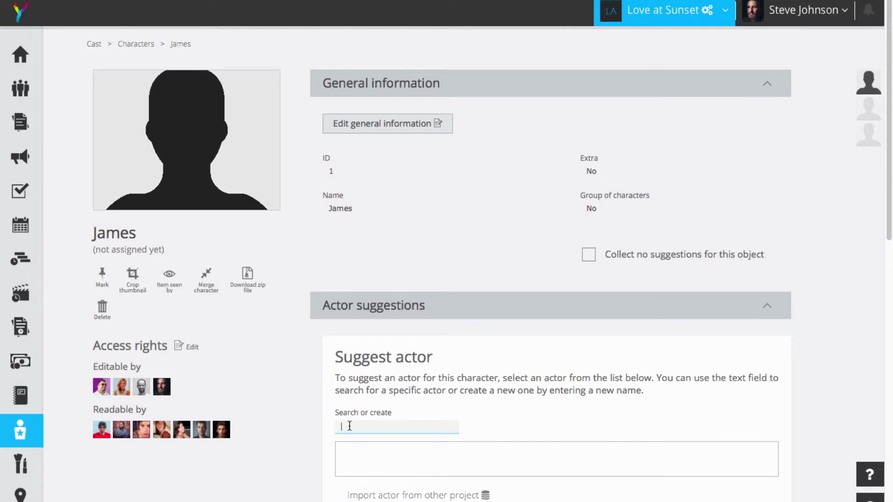
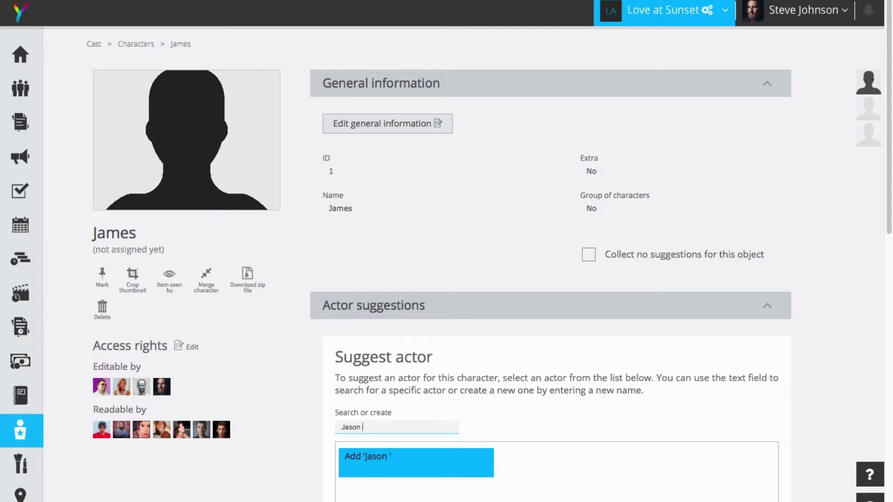
{"action": "key", "text": "Return"}
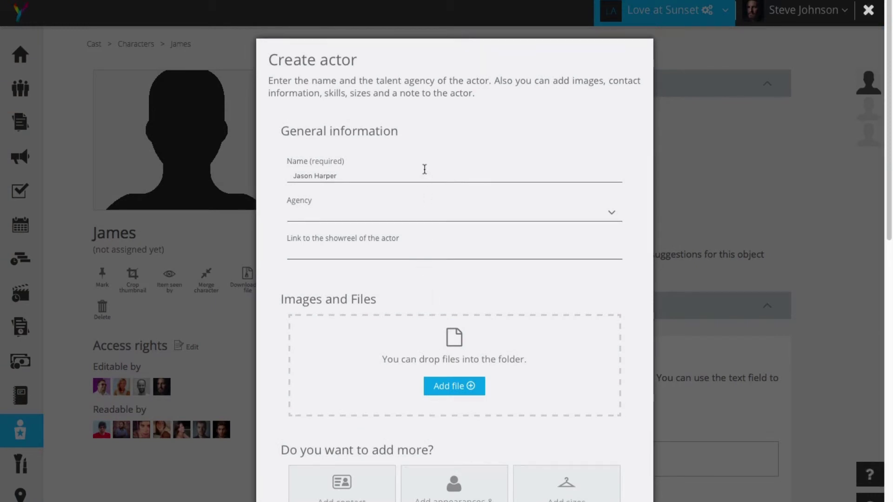
{"action": "scroll", "coordinate": [444, 191], "scroll_direction": "down", "scroll_amount": 1}
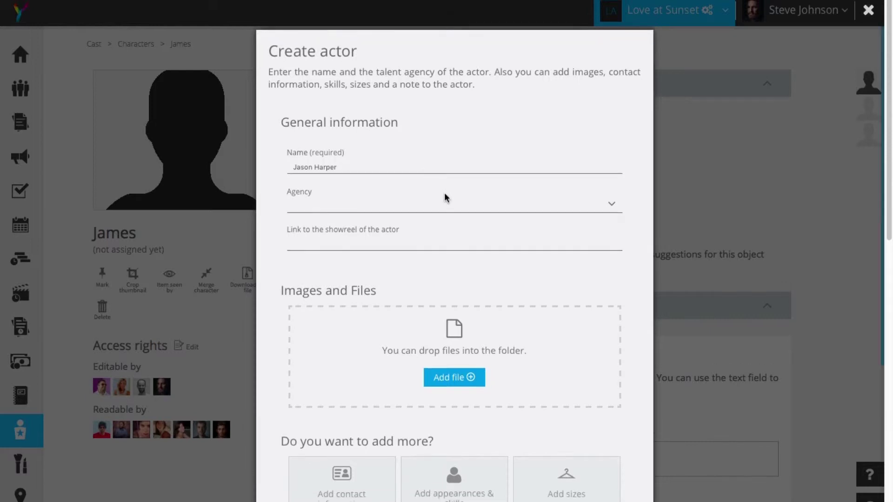
{"action": "scroll", "coordinate": [466, 217], "scroll_direction": "down", "scroll_amount": 5}
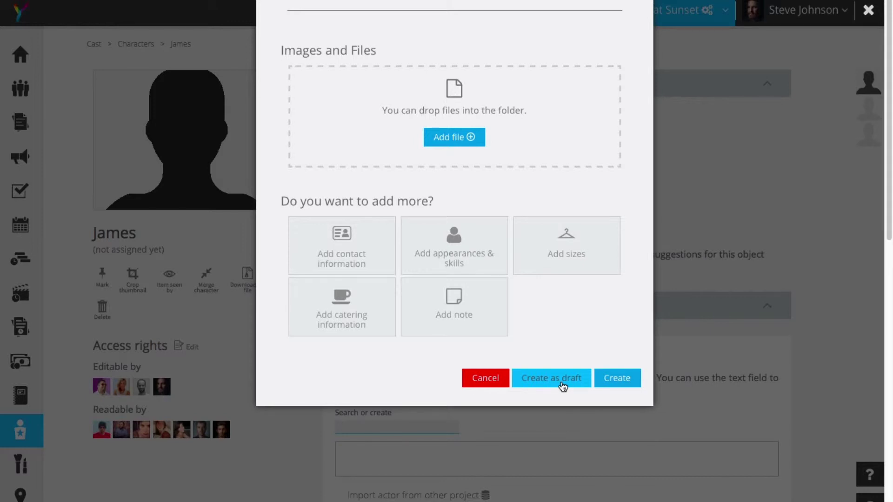
{"action": "left_click", "coordinate": [551, 378]}
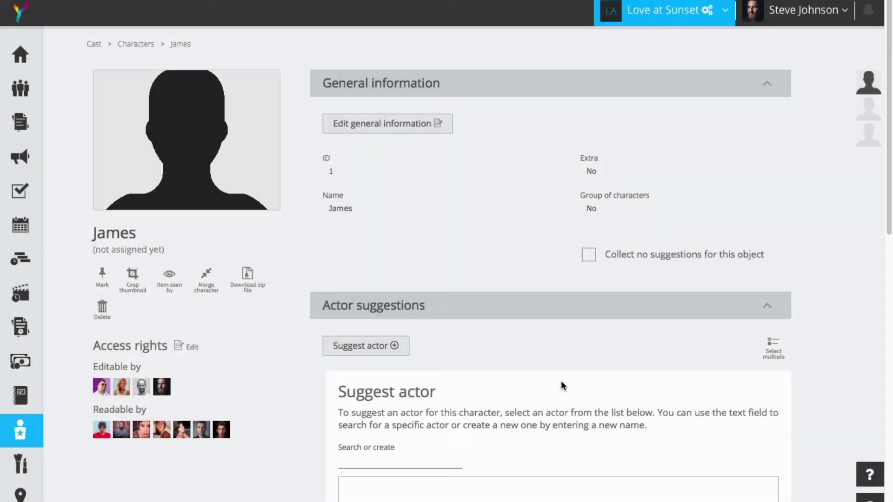
{"action": "scroll", "coordinate": [525, 309], "scroll_direction": "down", "scroll_amount": 3}
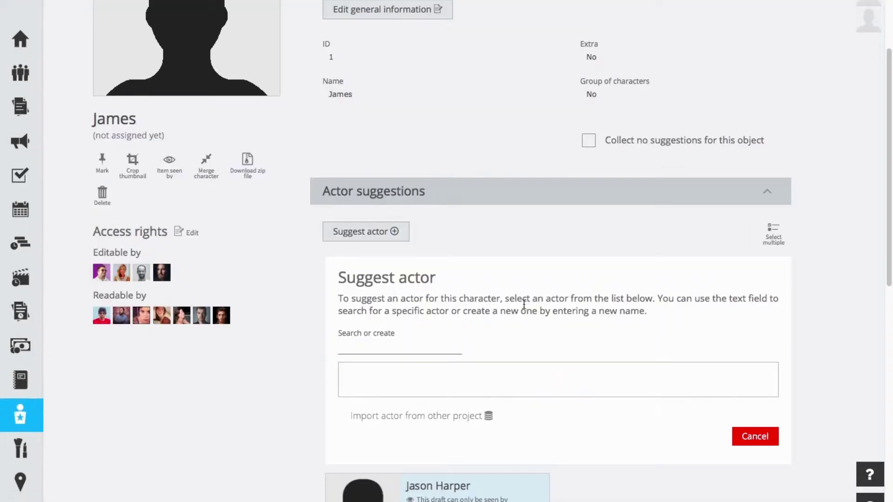
- Suggest a second new actor for James, fixing a typo in the name, and create him as a draft
{"action": "left_click", "coordinate": [388, 349]}
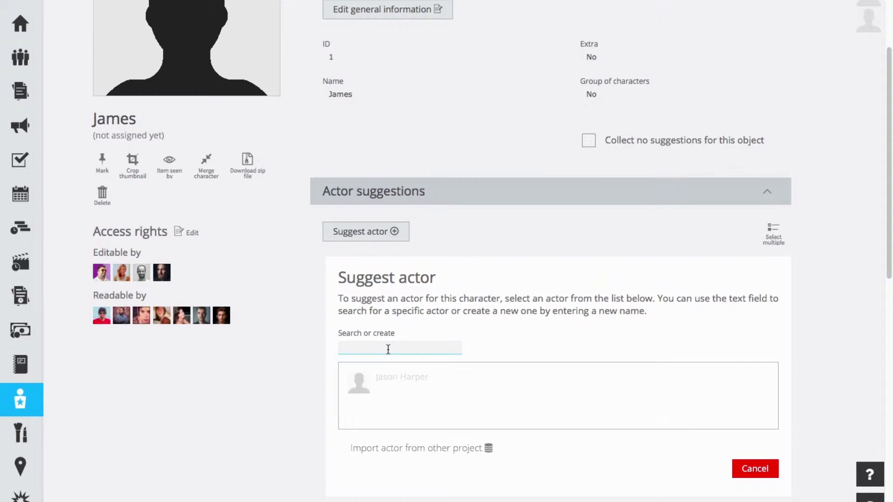
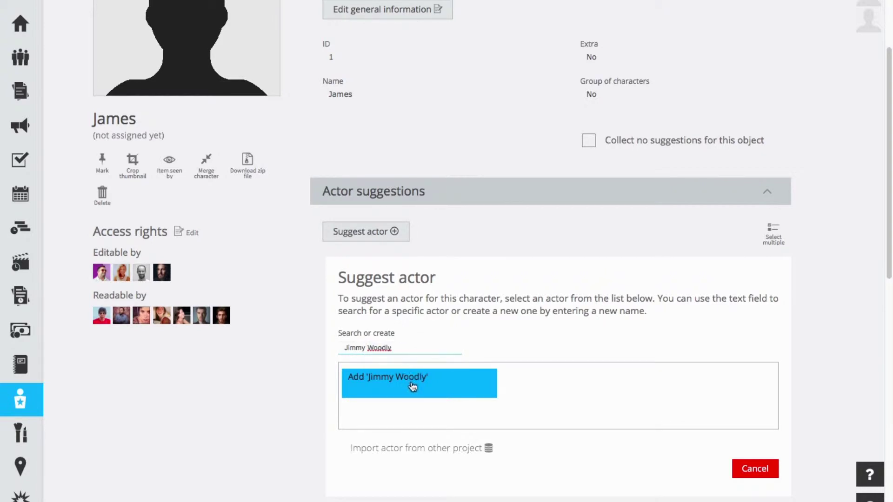
{"action": "left_click", "coordinate": [412, 386]}
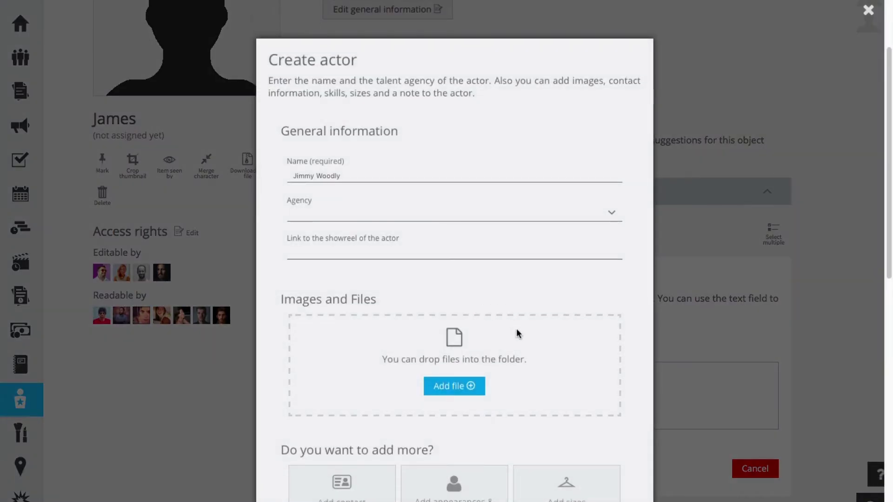
{"action": "scroll", "coordinate": [516, 328], "scroll_direction": "down", "scroll_amount": 5}
{"action": "left_click", "coordinate": [564, 376]}
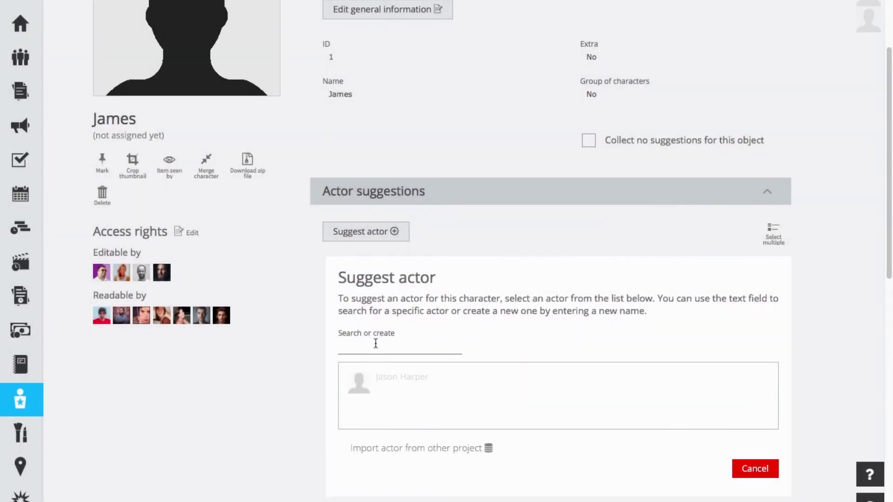
- Suggest a third new actor for James and create him as a draft
{"action": "left_click", "coordinate": [367, 347]}
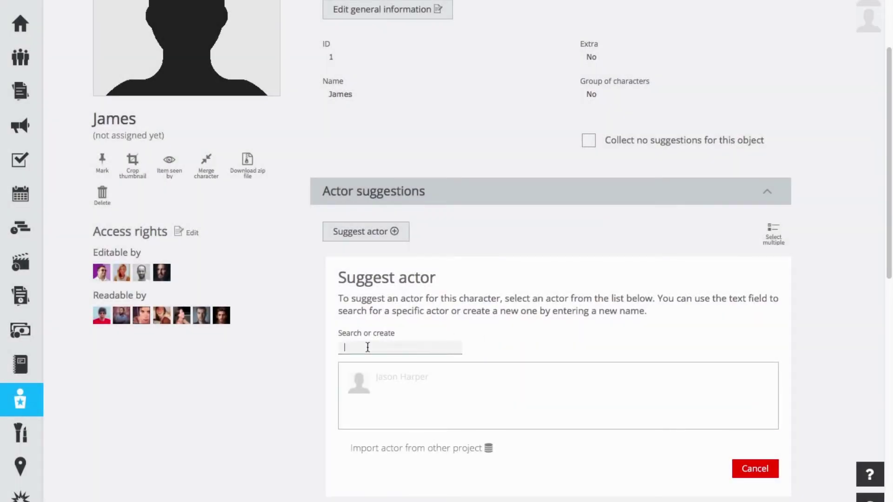
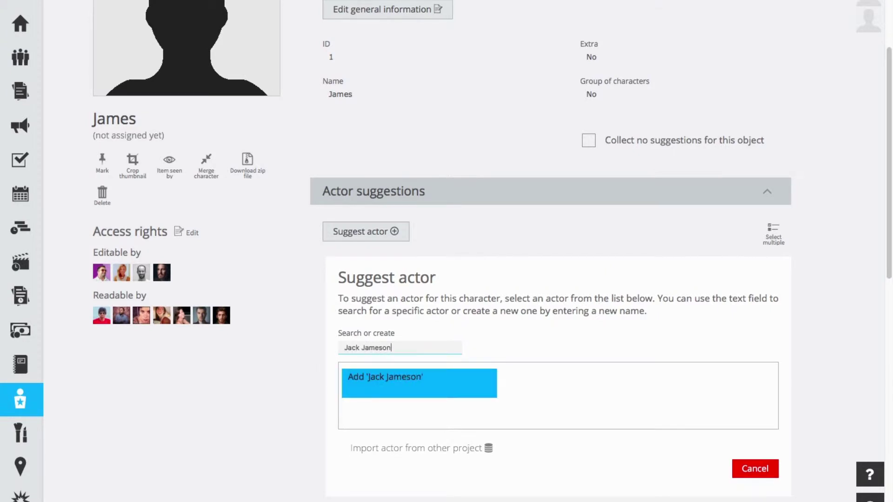
{"action": "left_click", "coordinate": [406, 373]}
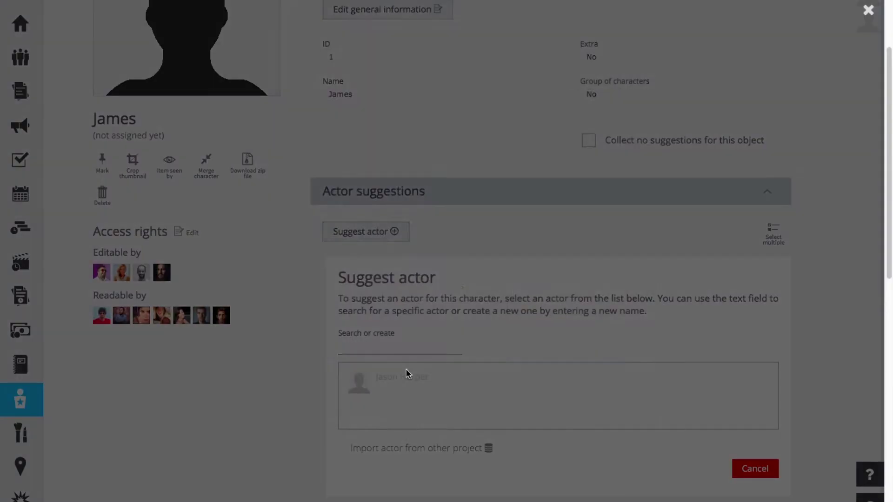
{"action": "scroll", "coordinate": [501, 359], "scroll_direction": "down", "scroll_amount": 5}
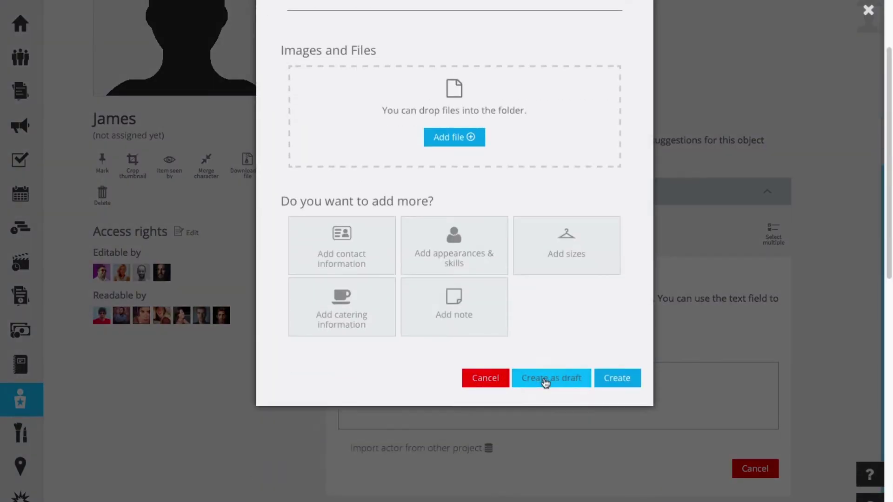
{"action": "left_click", "coordinate": [608, 379]}
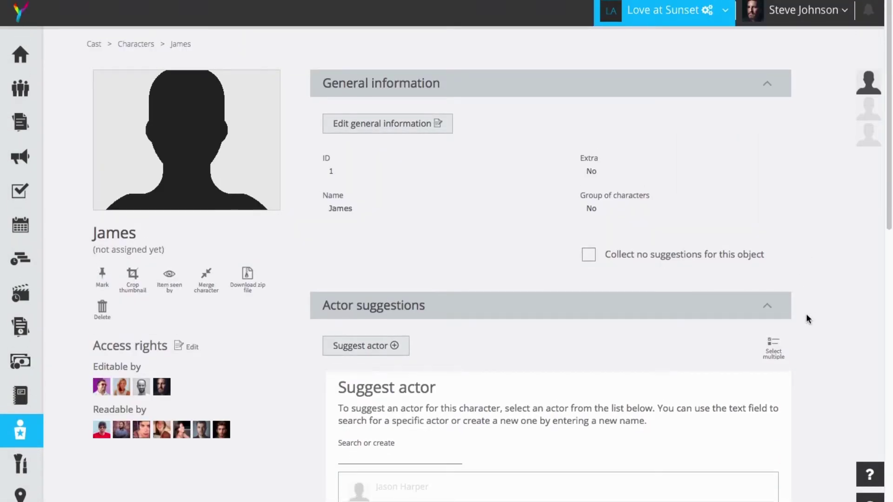
{"action": "scroll", "coordinate": [814, 341], "scroll_direction": "down", "scroll_amount": 5}
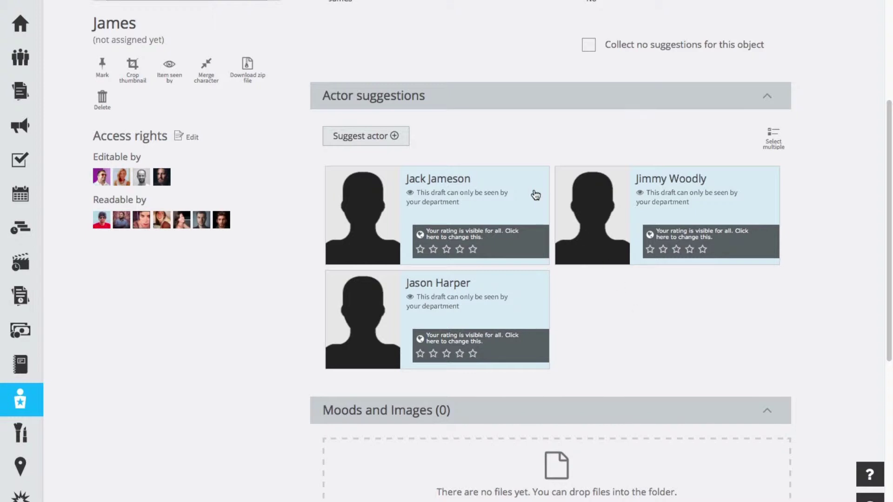
{"action": "mouse_move", "coordinate": [517, 192]}
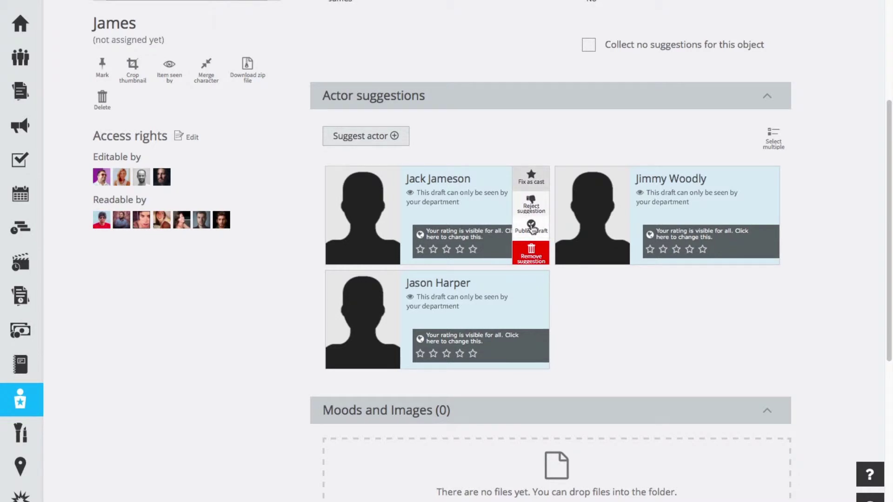
- Publish all three of James's draft actor suggestions, confirming each one
{"action": "left_click", "coordinate": [533, 230]}
{"action": "key", "text": "Return"}
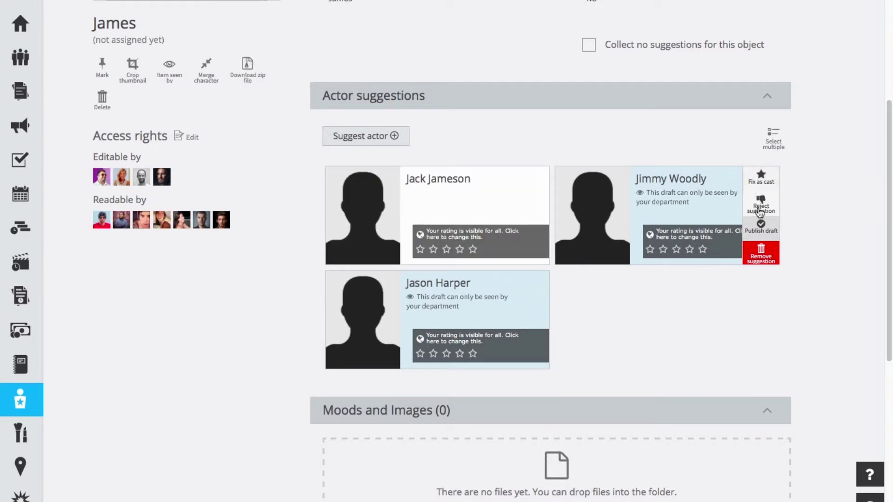
{"action": "left_click", "coordinate": [761, 227]}
{"action": "left_click", "coordinate": [591, 199]}
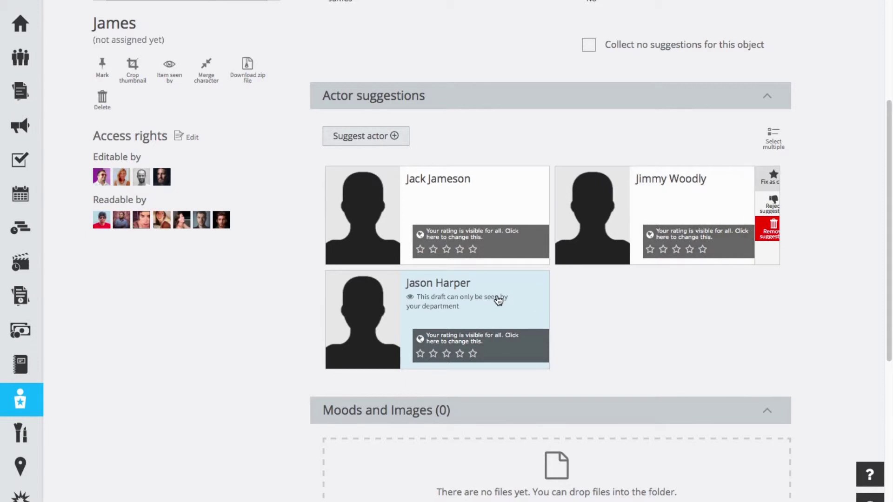
{"action": "mouse_move", "coordinate": [498, 300]}
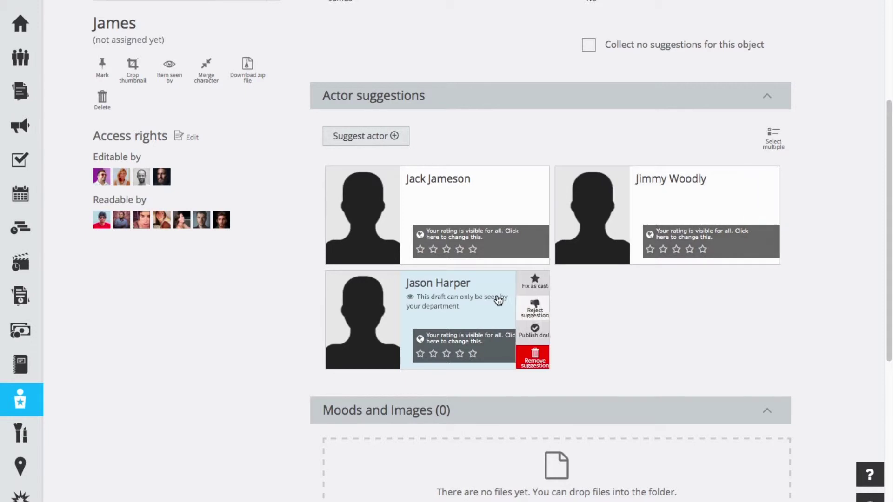
{"action": "left_click", "coordinate": [537, 335]}
{"action": "left_click", "coordinate": [349, 300]}
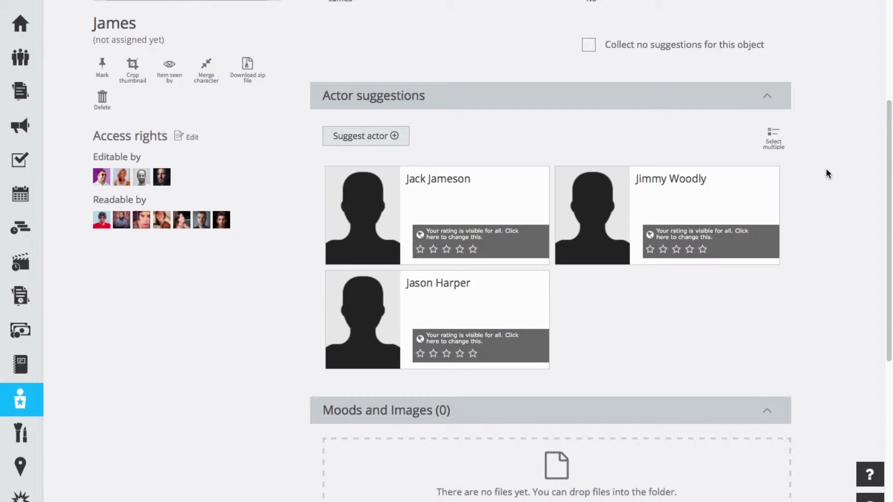
{"action": "scroll", "coordinate": [822, 170], "scroll_direction": "down", "scroll_amount": 1}
{"action": "scroll", "coordinate": [822, 171], "scroll_direction": "up", "scroll_amount": 2}
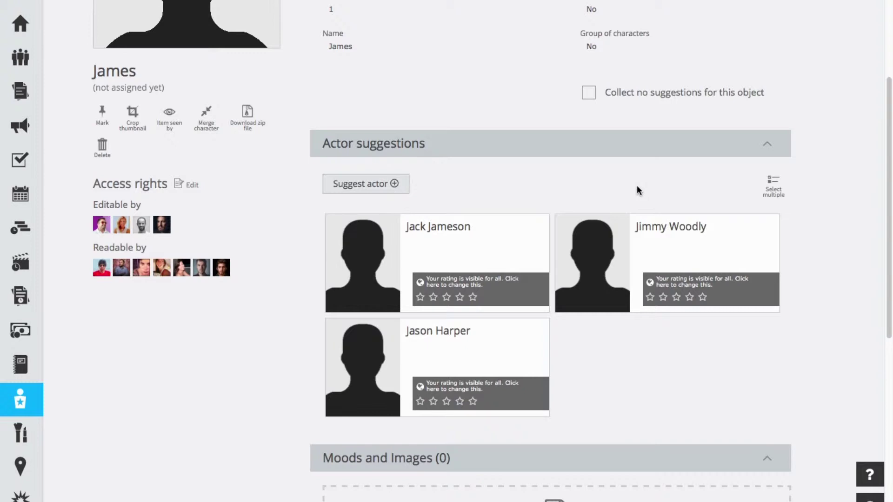
{"action": "scroll", "coordinate": [595, 204], "scroll_direction": "up", "scroll_amount": 1}
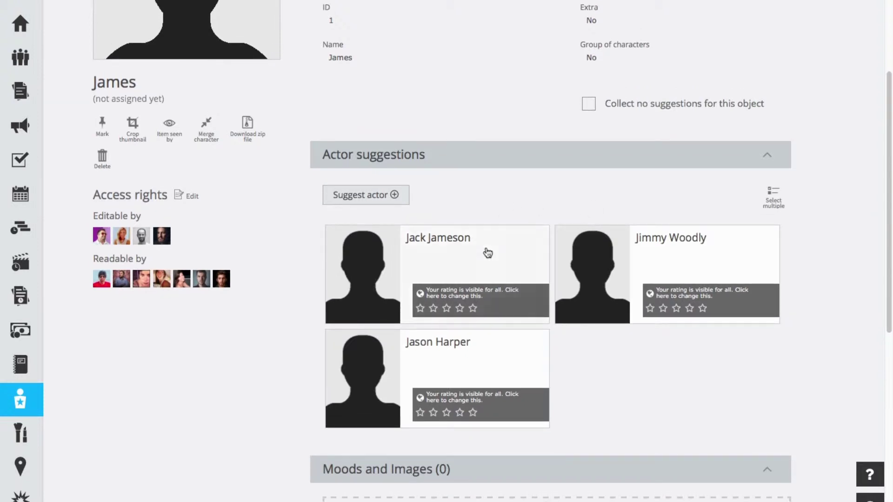
{"action": "mouse_move", "coordinate": [486, 252]}
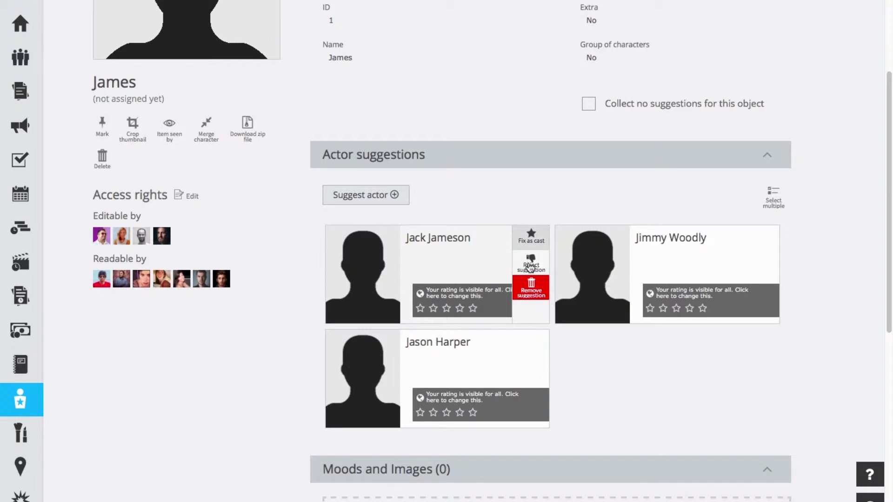
- Reject the second-created actor suggestion for James, moving him to rejected suggestions
{"action": "mouse_move", "coordinate": [695, 263]}
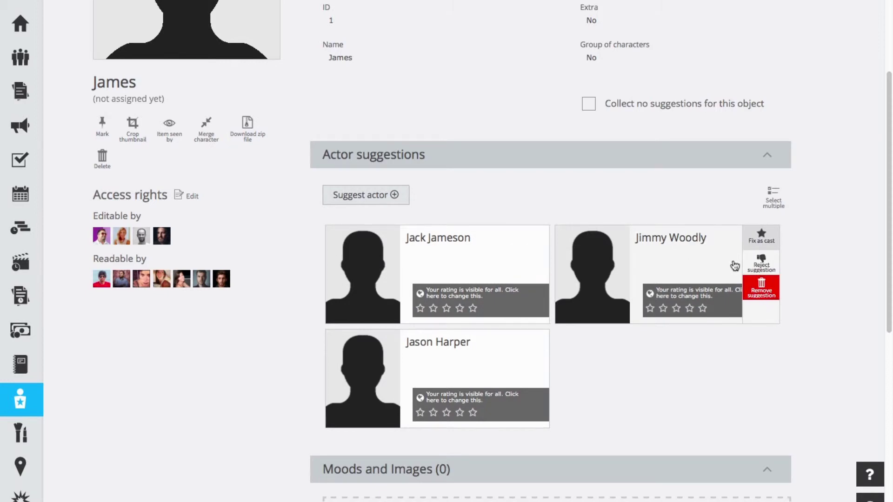
{"action": "left_click", "coordinate": [761, 263]}
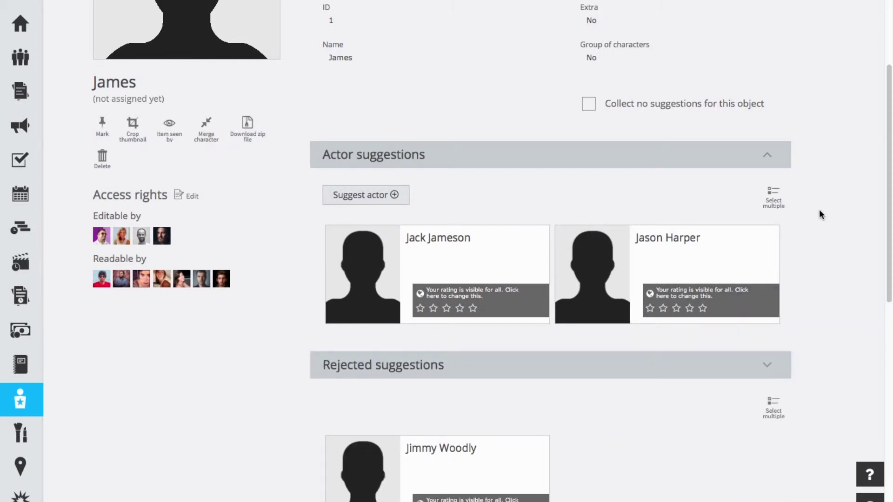
{"action": "scroll", "coordinate": [824, 217], "scroll_direction": "down", "scroll_amount": 4}
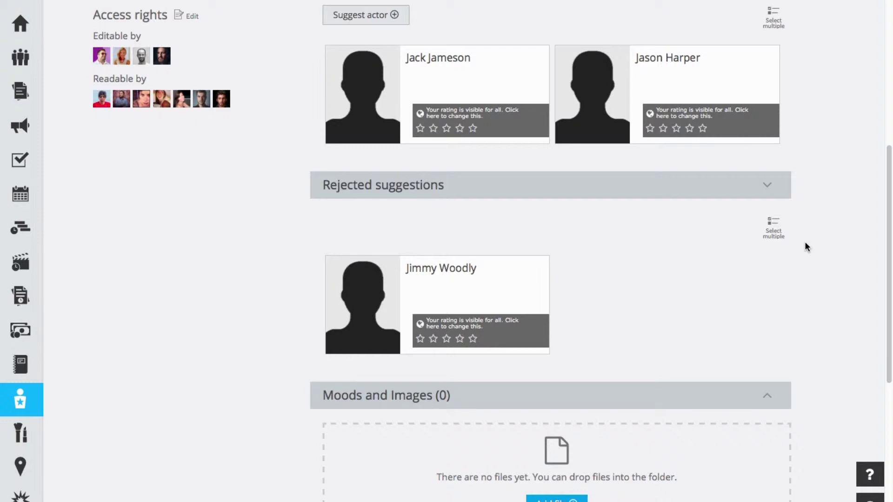
{"action": "scroll", "coordinate": [806, 246], "scroll_direction": "down", "scroll_amount": 1}
{"action": "scroll", "coordinate": [806, 246], "scroll_direction": "up", "scroll_amount": 4}
{"action": "mouse_move", "coordinate": [565, 210]}
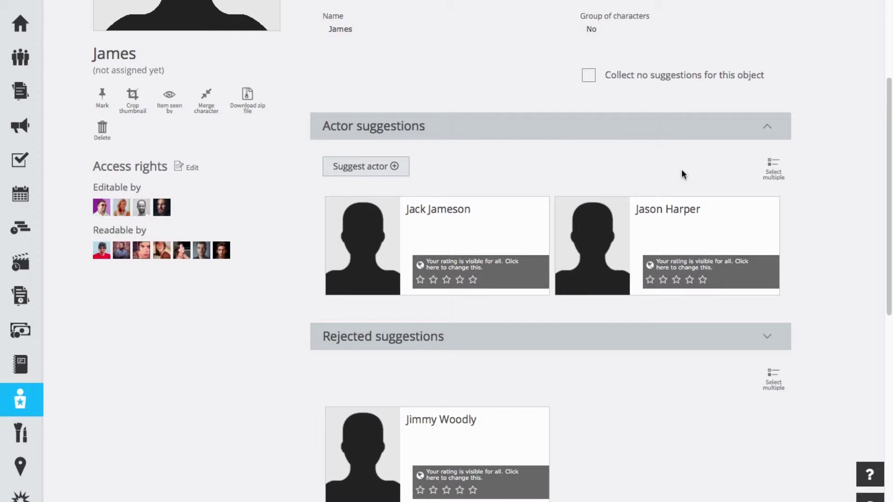
- Open the first suggested actor's profile and assign him a new agency, Test Agency
{"action": "left_click", "coordinate": [670, 228]}
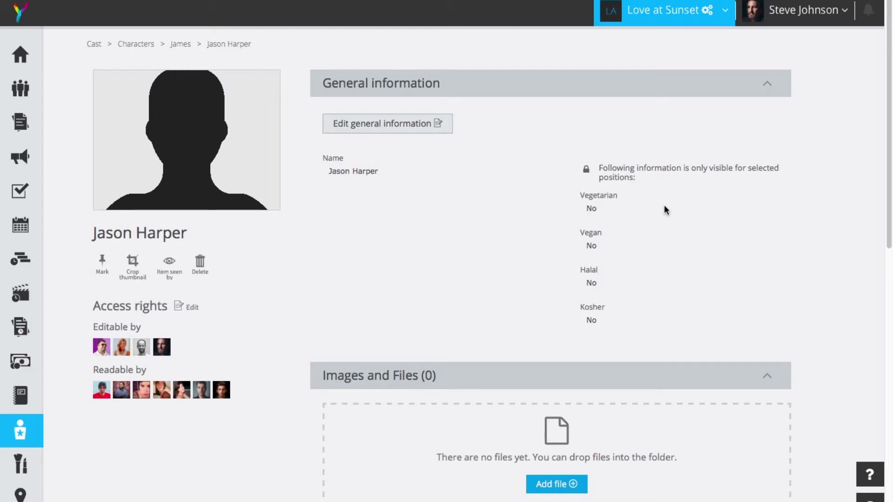
{"action": "left_click", "coordinate": [398, 124]}
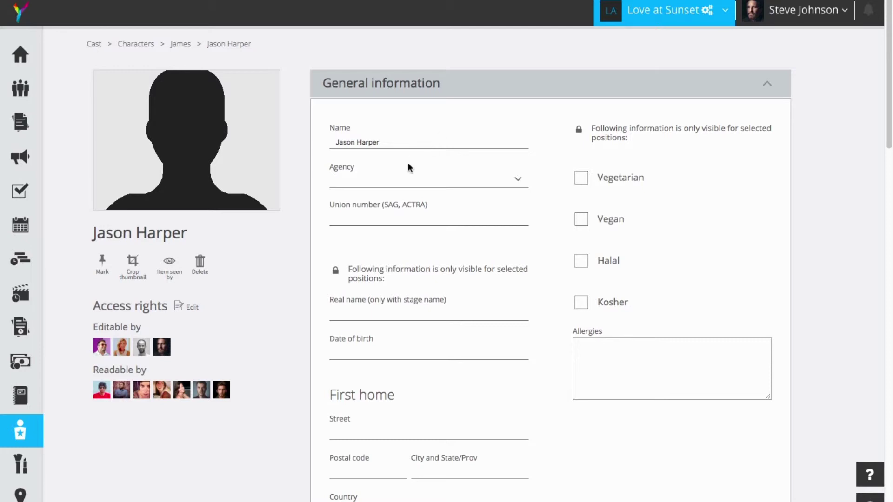
{"action": "left_click", "coordinate": [357, 177]}
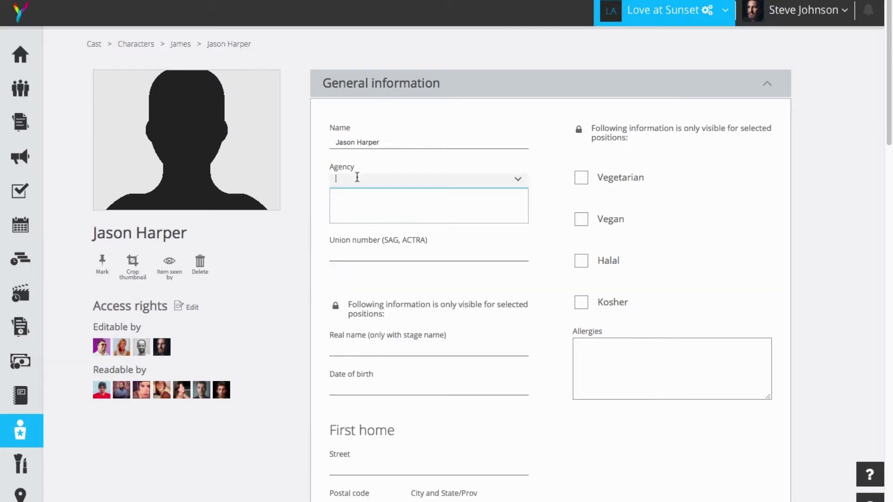
{"action": "type", "text": "T"}
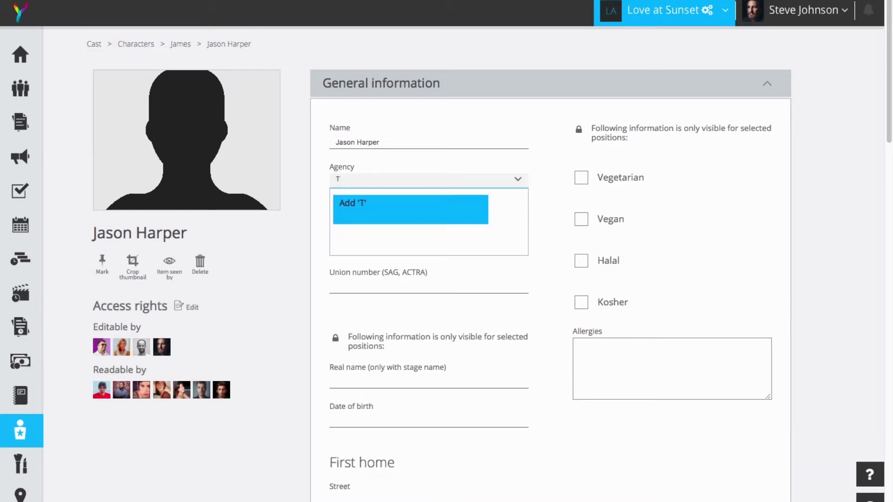
{"action": "type", "text": "est Agency"}
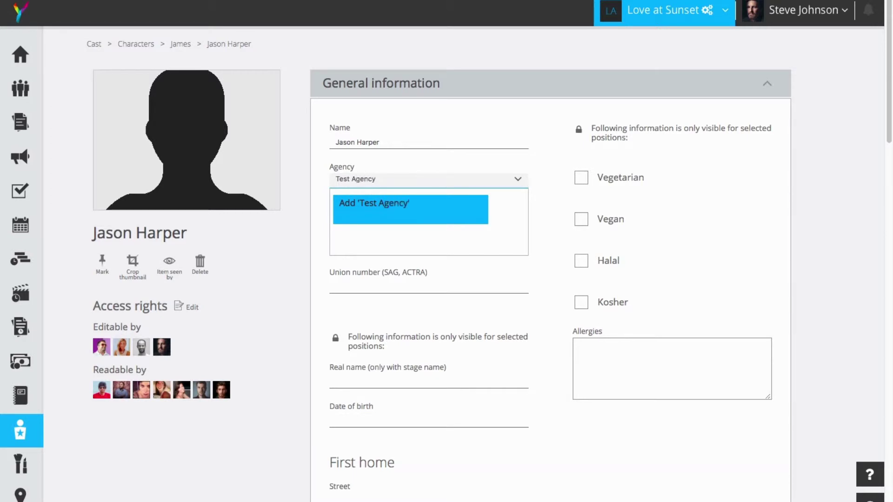
{"action": "left_click", "coordinate": [391, 205]}
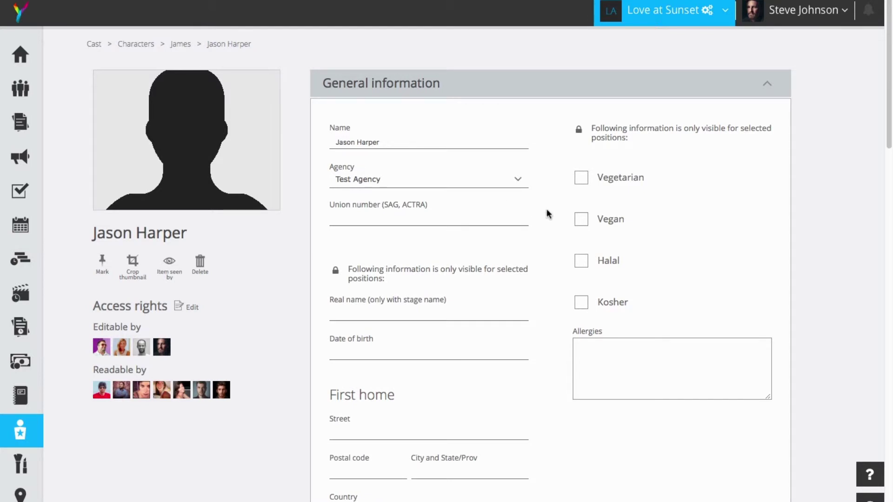
{"action": "scroll", "coordinate": [549, 211], "scroll_direction": "down", "scroll_amount": 1}
{"action": "scroll", "coordinate": [428, 251], "scroll_direction": "down", "scroll_amount": 1}
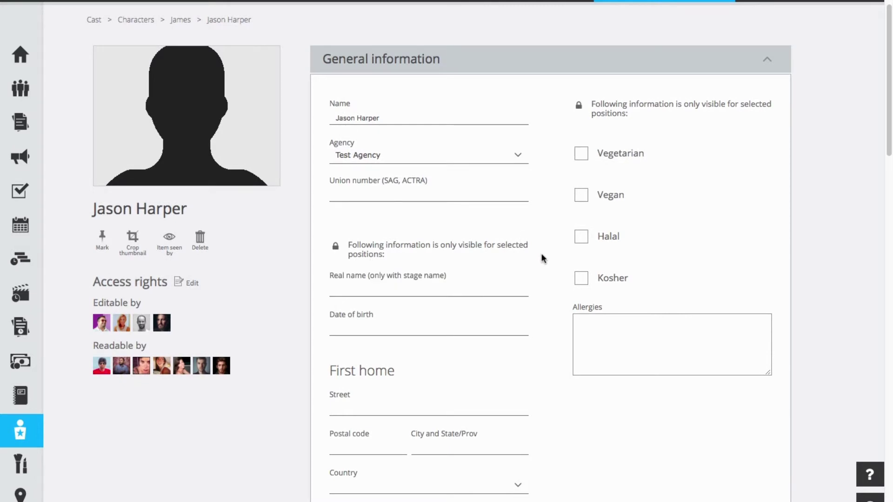
{"action": "scroll", "coordinate": [543, 258], "scroll_direction": "down", "scroll_amount": 1}
- Enter and save the actor's real name
{"action": "left_click", "coordinate": [360, 271]}
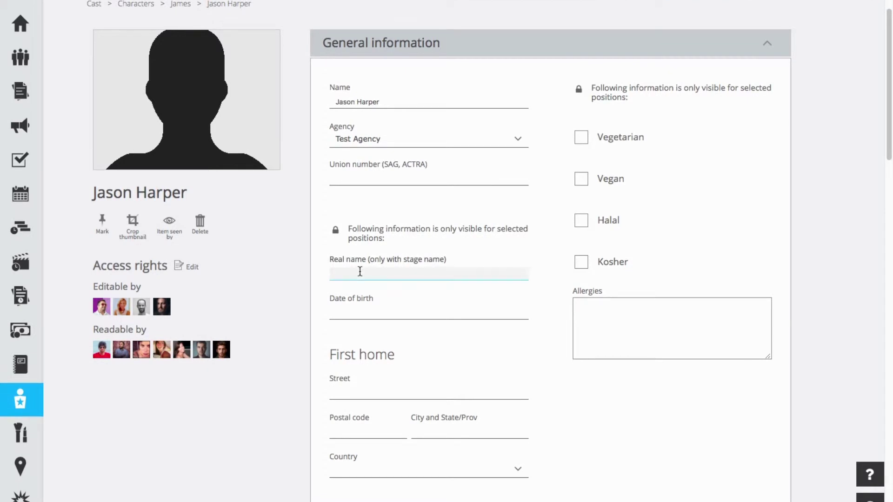
{"action": "left_click", "coordinate": [533, 337]}
{"action": "scroll", "coordinate": [562, 344], "scroll_direction": "down", "scroll_amount": 2}
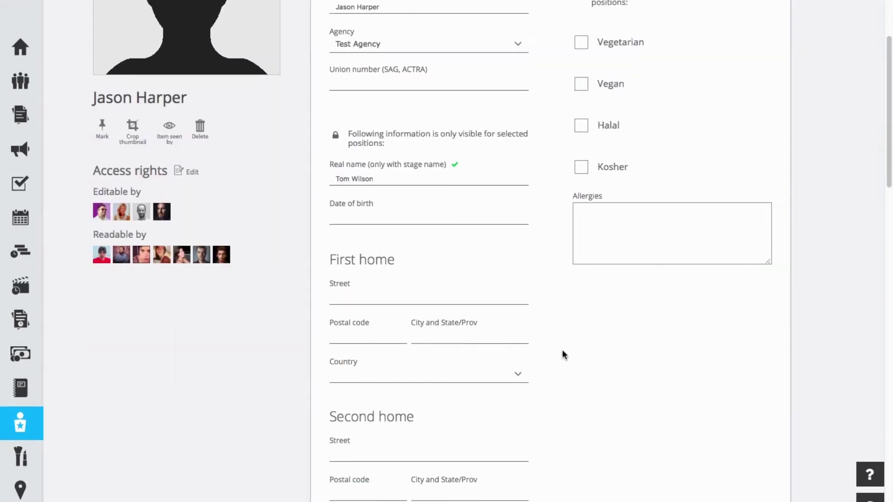
{"action": "scroll", "coordinate": [561, 350], "scroll_direction": "down", "scroll_amount": 8}
{"action": "scroll", "coordinate": [563, 348], "scroll_direction": "up", "scroll_amount": 11}
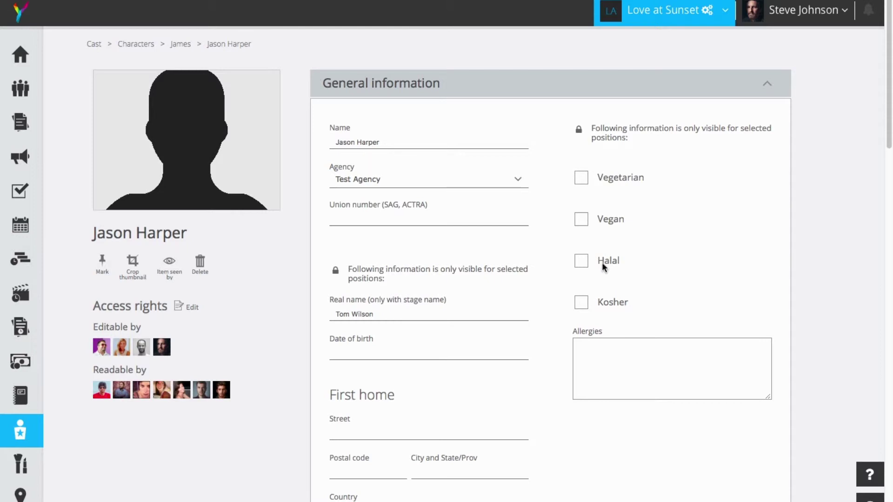
- Mark the actor as vegan and record a Peanuts allergy
{"action": "left_click", "coordinate": [581, 220]}
{"action": "left_click", "coordinate": [593, 343]}
{"action": "type", "text": "P"}
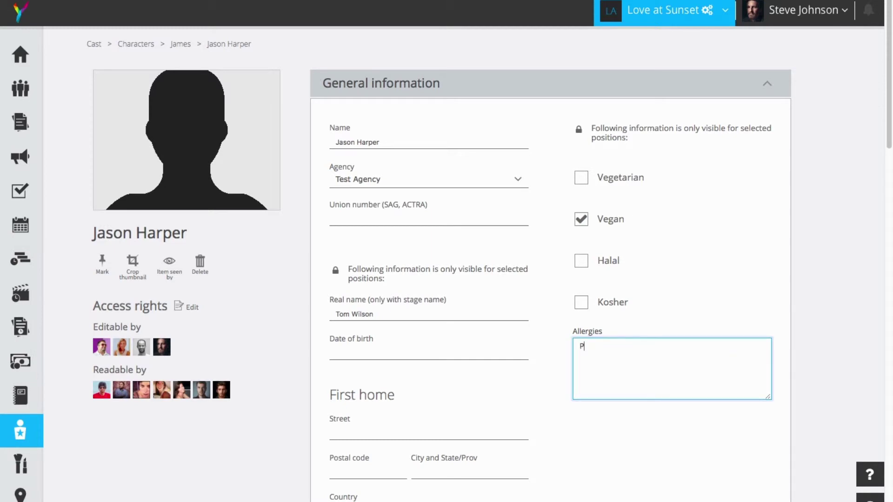
{"action": "type", "text": "eanuts"}
{"action": "left_click", "coordinate": [638, 417]}
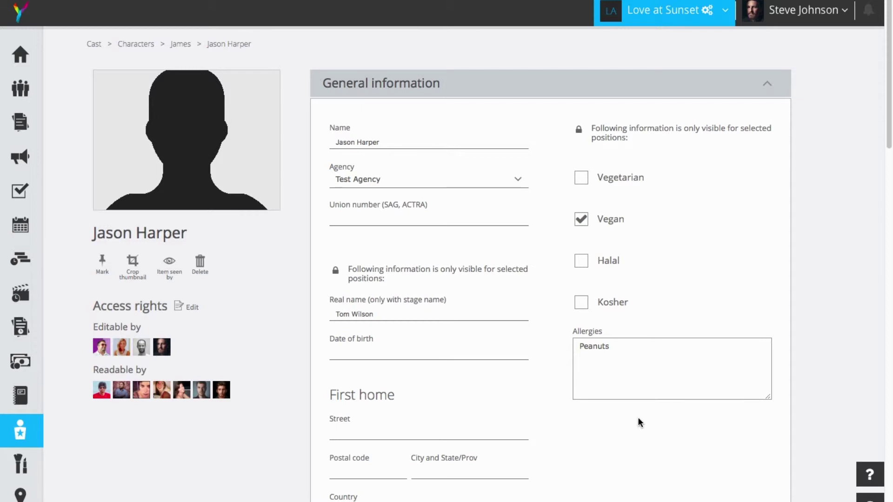
{"action": "scroll", "coordinate": [592, 341], "scroll_direction": "down", "scroll_amount": 1}
{"action": "scroll", "coordinate": [592, 341], "scroll_direction": "down", "scroll_amount": 12}
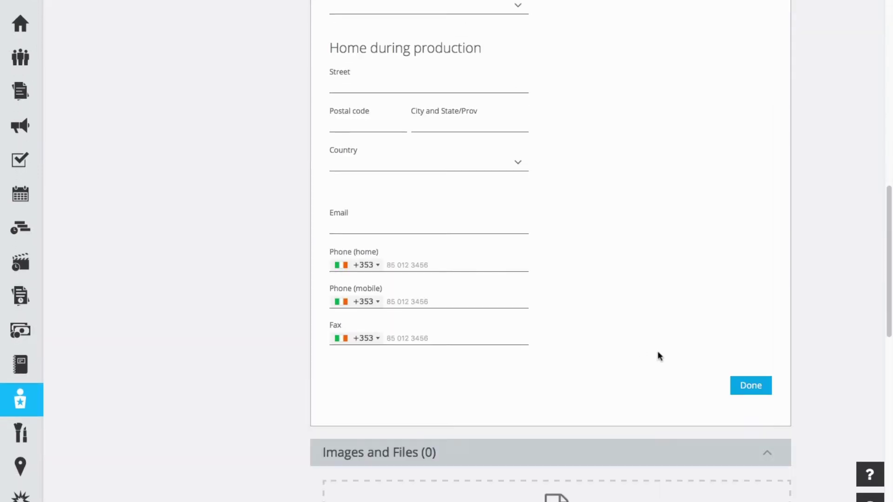
- Finish editing the actor's general information
{"action": "left_click", "coordinate": [752, 386]}
{"action": "scroll", "coordinate": [773, 372], "scroll_direction": "down", "scroll_amount": 8}
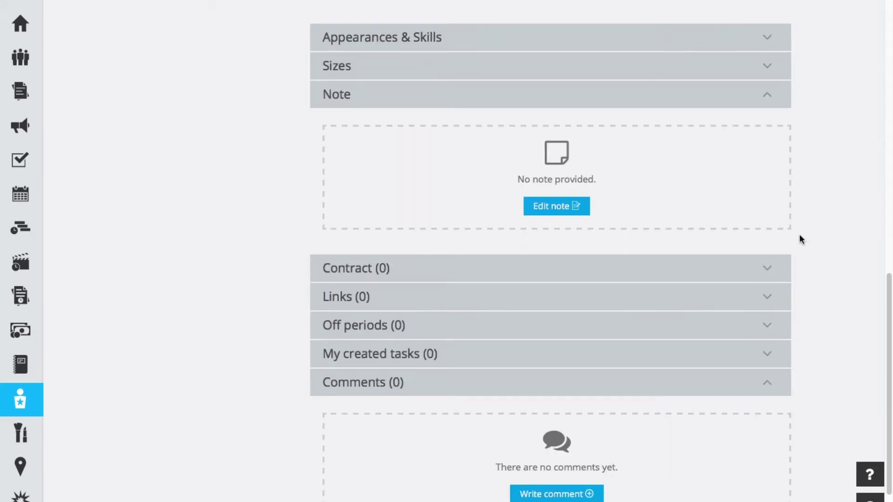
{"action": "scroll", "coordinate": [817, 262], "scroll_direction": "up", "scroll_amount": 6}
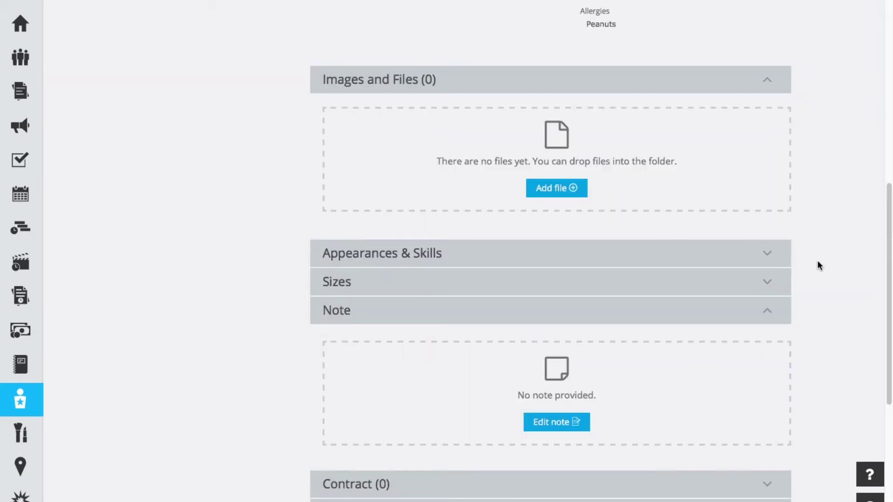
{"action": "scroll", "coordinate": [812, 293], "scroll_direction": "up", "scroll_amount": 2}
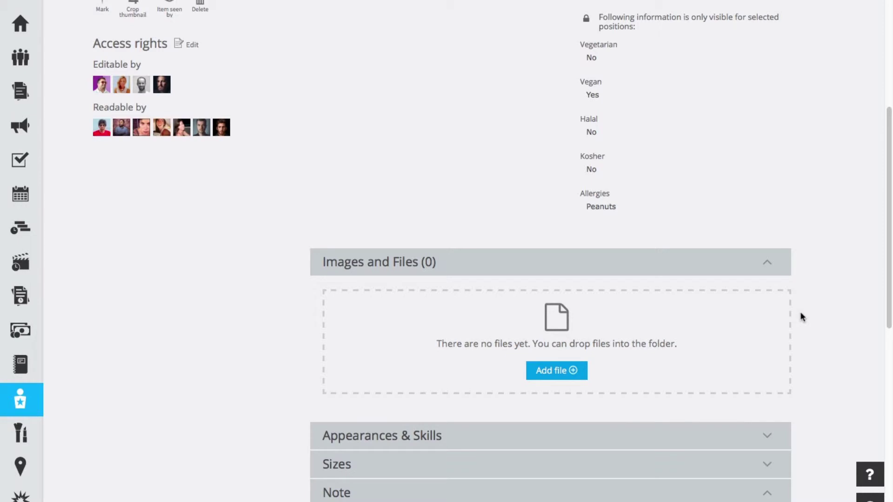
- Upload james5.jpg as the actor's photo
{"action": "left_click", "coordinate": [558, 371]}
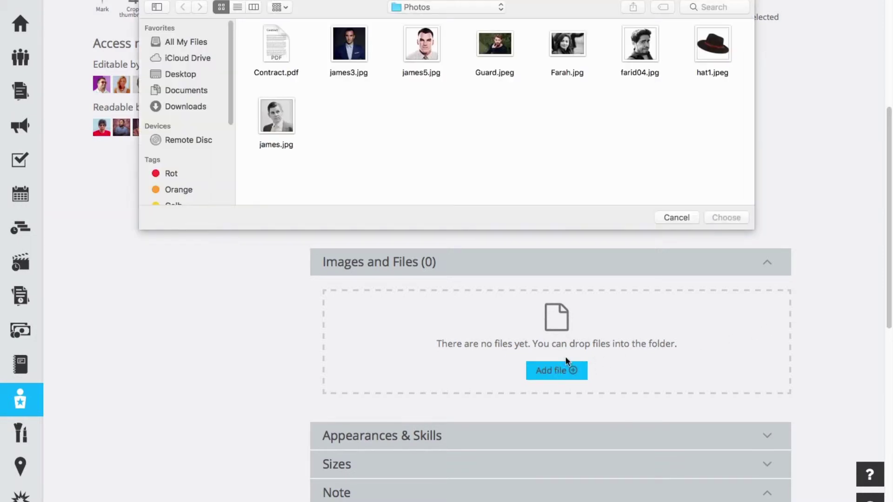
{"action": "left_click", "coordinate": [431, 60]}
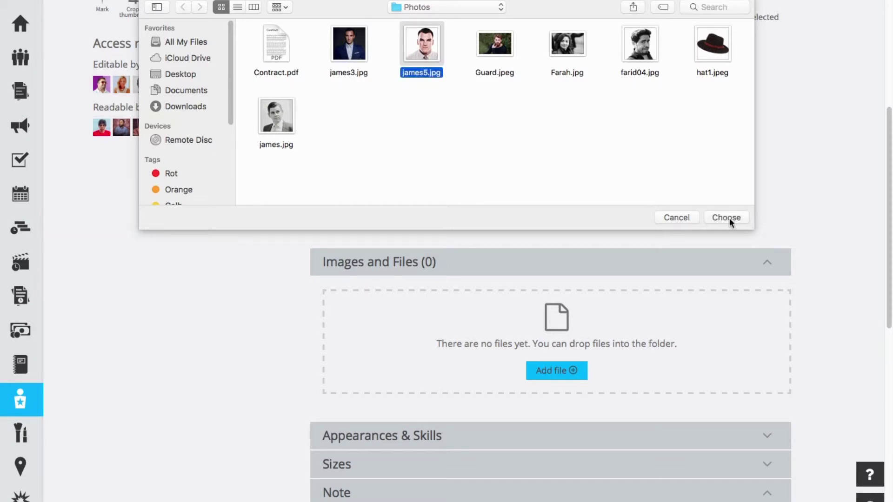
{"action": "left_click", "coordinate": [728, 218]}
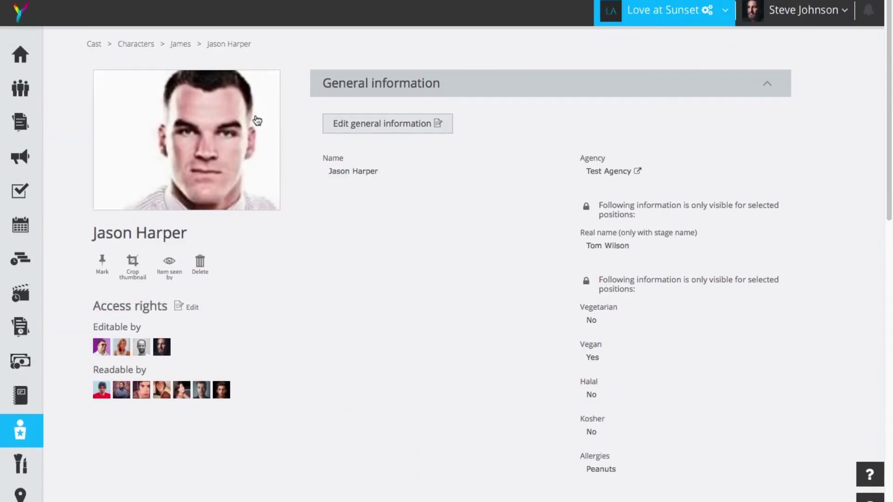
- Expand the actor's Appearances & Skills section
{"action": "mouse_move", "coordinate": [620, 205]}
{"action": "scroll", "coordinate": [818, 241], "scroll_direction": "down", "scroll_amount": 5}
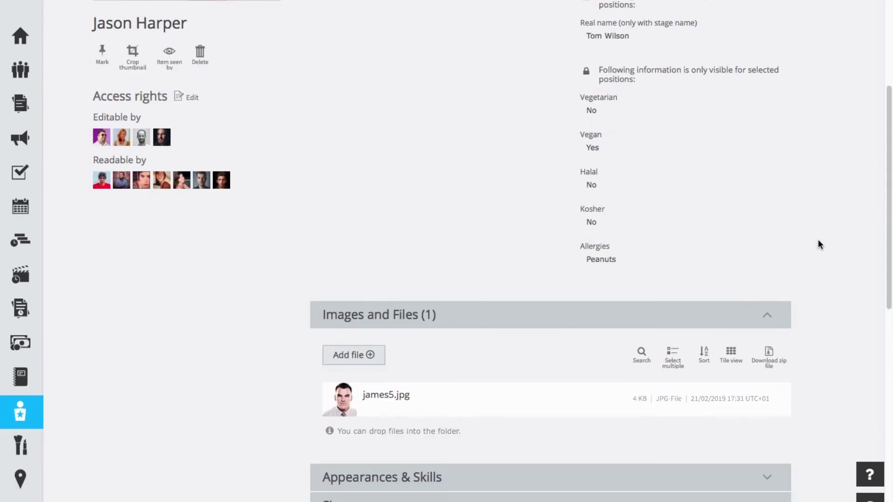
{"action": "scroll", "coordinate": [818, 241], "scroll_direction": "down", "scroll_amount": 5}
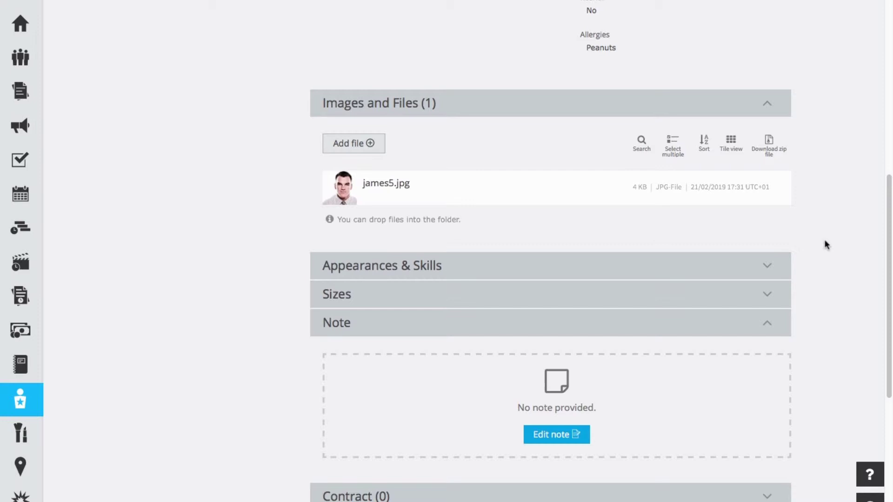
{"action": "scroll", "coordinate": [823, 239], "scroll_direction": "down", "scroll_amount": 1}
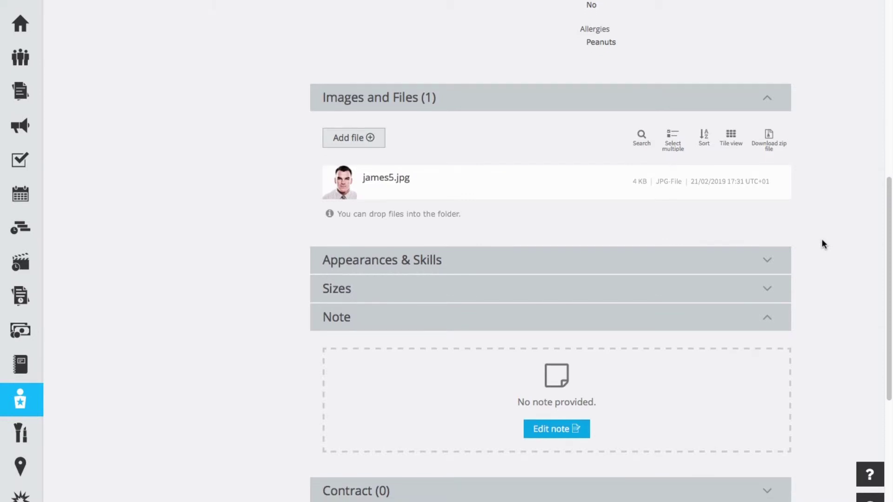
{"action": "left_click", "coordinate": [515, 264]}
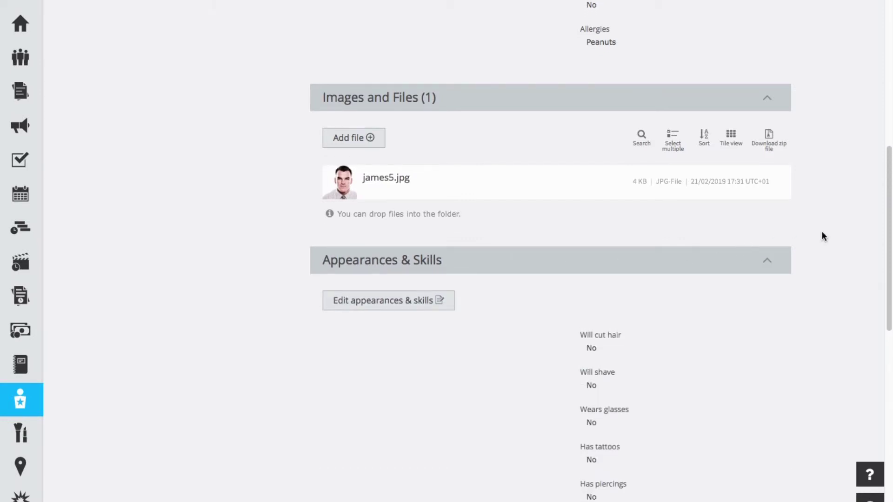
{"action": "scroll", "coordinate": [824, 233], "scroll_direction": "up", "scroll_amount": 1}
{"action": "scroll", "coordinate": [827, 237], "scroll_direction": "down", "scroll_amount": 5}
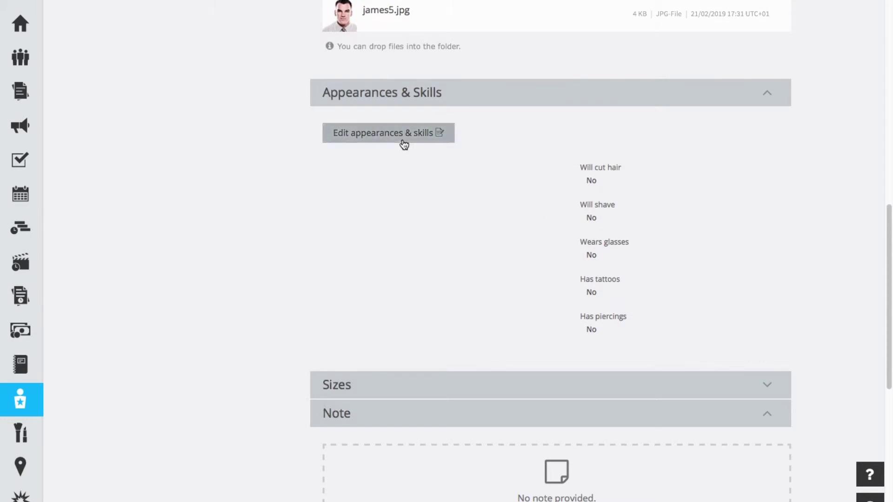
- Edit Appearances & Skills, setting gender to Male and ethnicity to Caucasian
{"action": "left_click", "coordinate": [405, 143]}
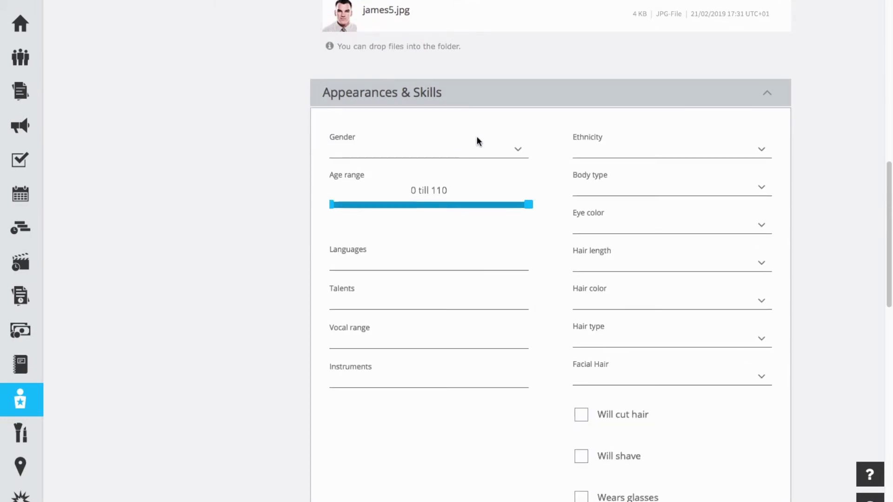
{"action": "left_click", "coordinate": [517, 149]}
{"action": "left_click", "coordinate": [405, 194]}
{"action": "left_click", "coordinate": [738, 149]}
{"action": "left_click", "coordinate": [654, 260]}
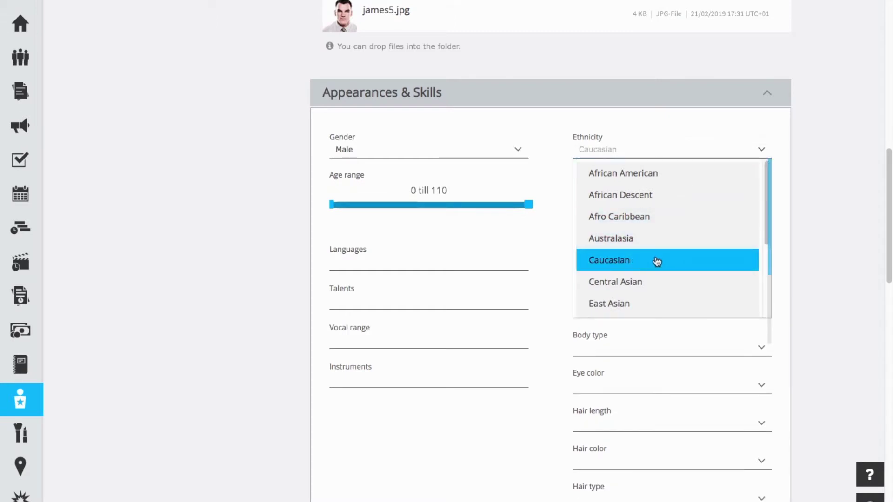
- Mark the actor as wearing glasses and save the Appearances & Skills edits
{"action": "scroll", "coordinate": [695, 269], "scroll_direction": "down", "scroll_amount": 2}
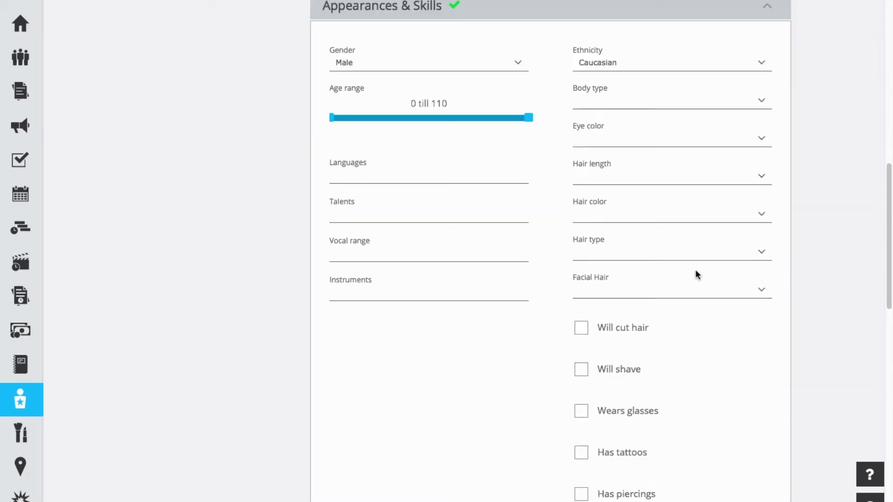
{"action": "scroll", "coordinate": [684, 275], "scroll_direction": "down", "scroll_amount": 2}
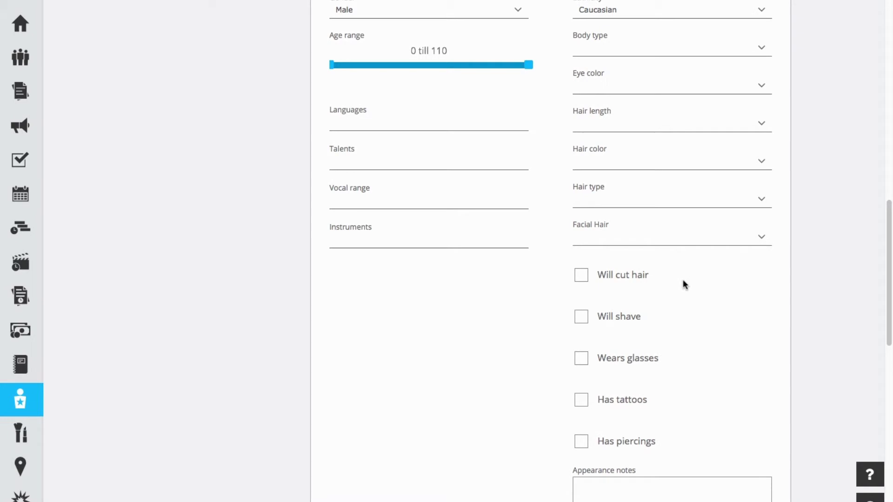
{"action": "left_click", "coordinate": [581, 356]}
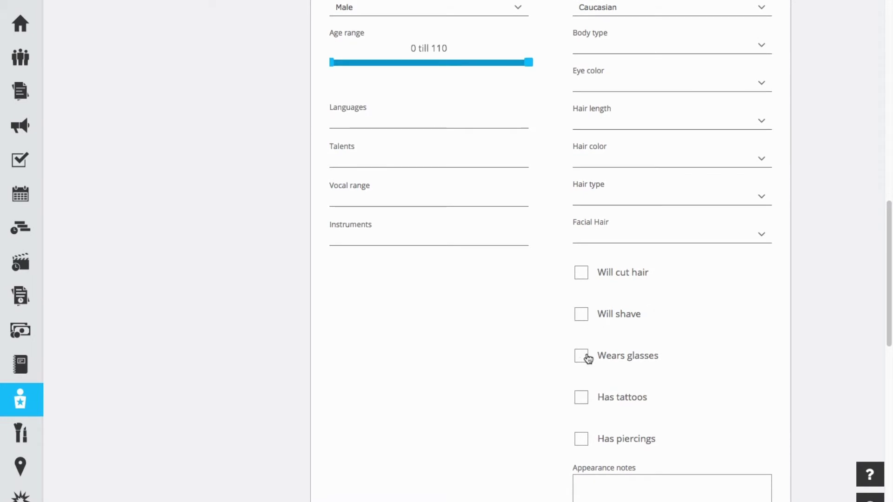
{"action": "scroll", "coordinate": [684, 349], "scroll_direction": "down", "scroll_amount": 4}
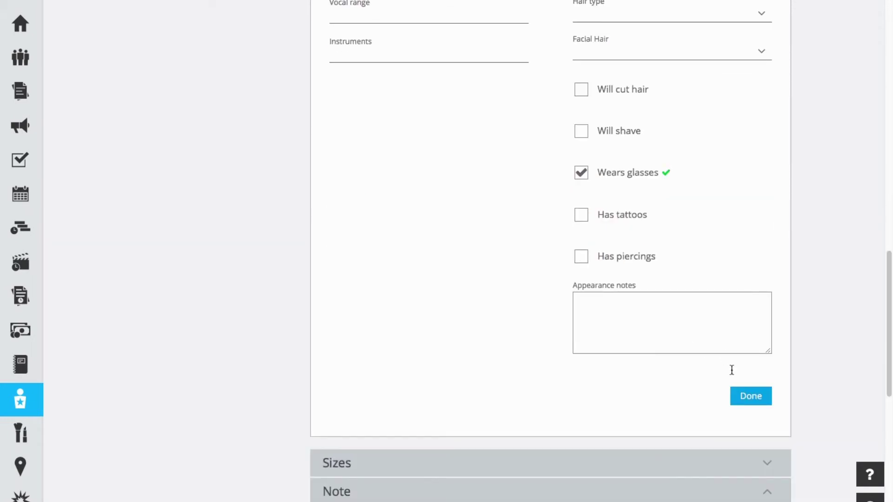
{"action": "left_click", "coordinate": [748, 394]}
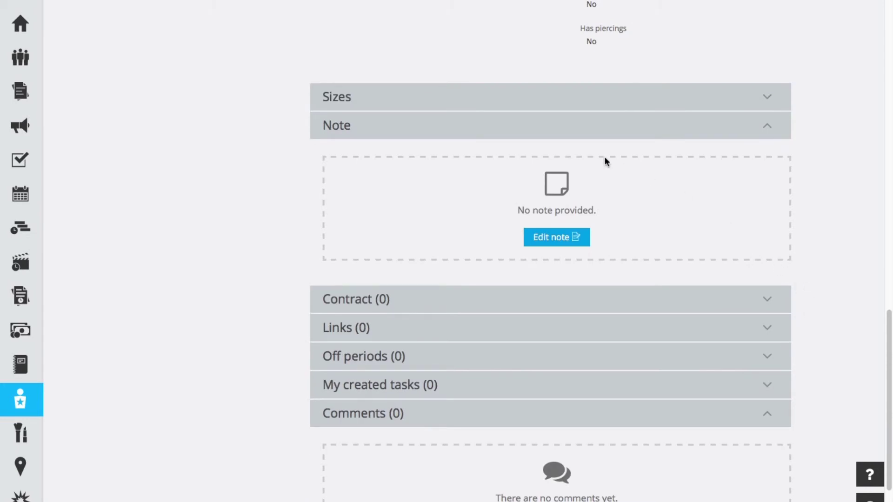
- Expand Sizes, enter edit mode, and scroll through the measurement fields leaving them blank
{"action": "left_click", "coordinate": [518, 105]}
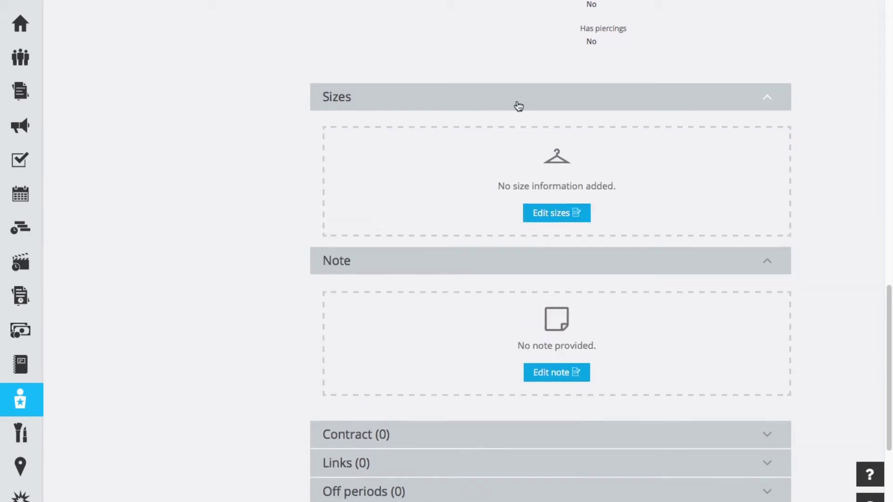
{"action": "left_click", "coordinate": [558, 215]}
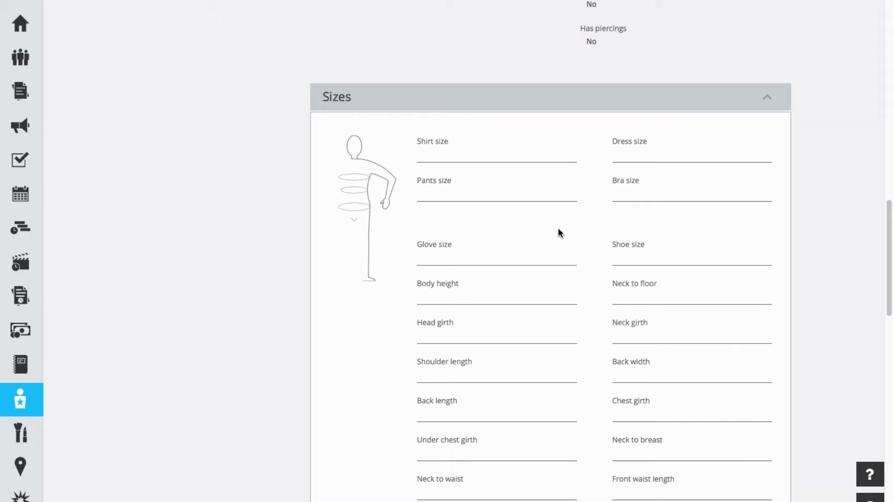
{"action": "scroll", "coordinate": [590, 235], "scroll_direction": "down", "scroll_amount": 5}
{"action": "scroll", "coordinate": [595, 238], "scroll_direction": "down", "scroll_amount": 3}
{"action": "scroll", "coordinate": [595, 238], "scroll_direction": "down", "scroll_amount": 2}
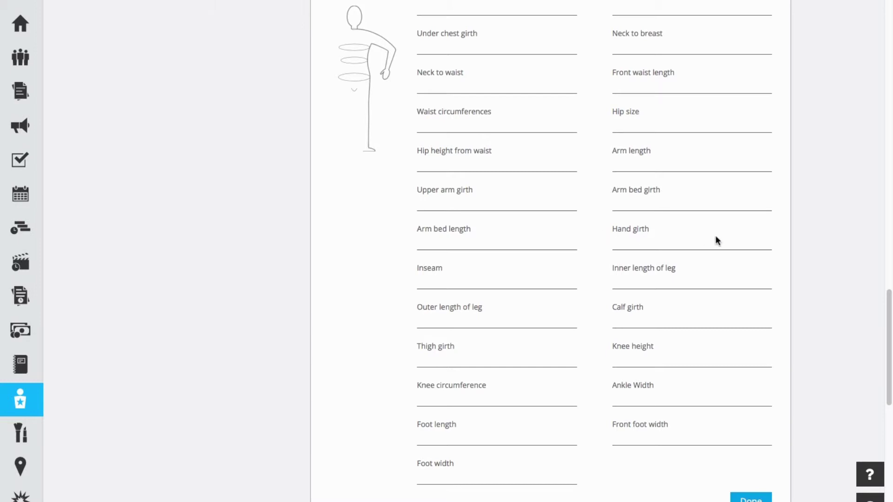
{"action": "scroll", "coordinate": [774, 260], "scroll_direction": "up", "scroll_amount": 1}
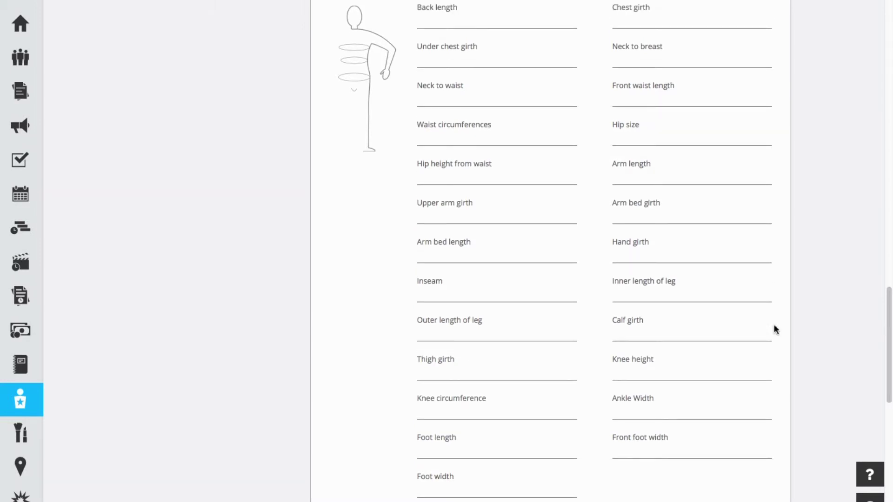
{"action": "scroll", "coordinate": [737, 470], "scroll_direction": "down", "scroll_amount": 10}
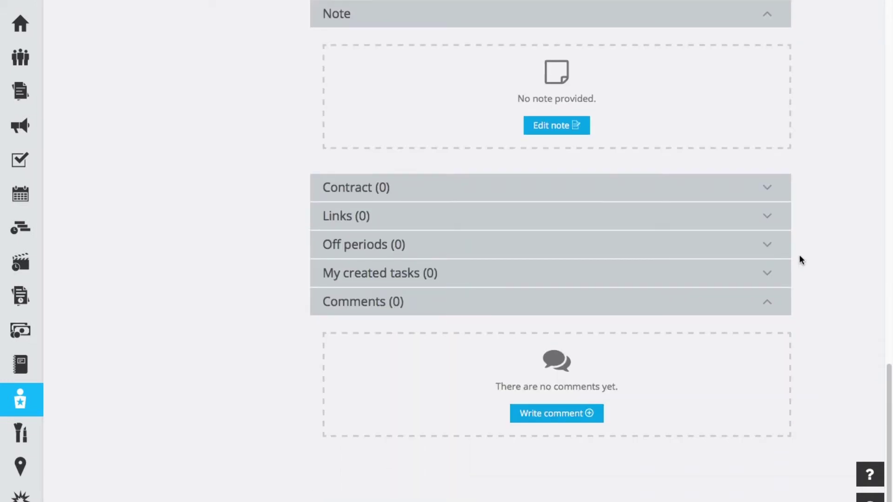
{"action": "scroll", "coordinate": [823, 239], "scroll_direction": "up", "scroll_amount": 1}
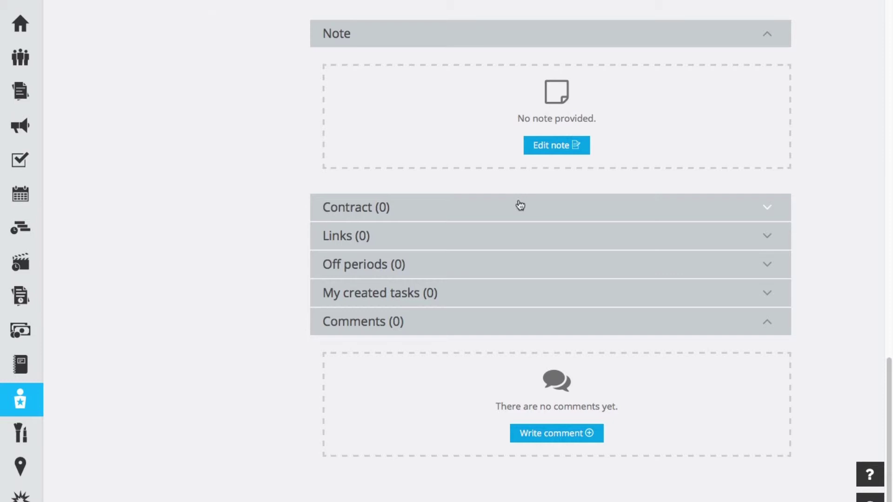
- Tick Contains deal memo and add the contract note '10,000 per week... caravan on set with fresh towels'
{"action": "left_click", "coordinate": [501, 208]}
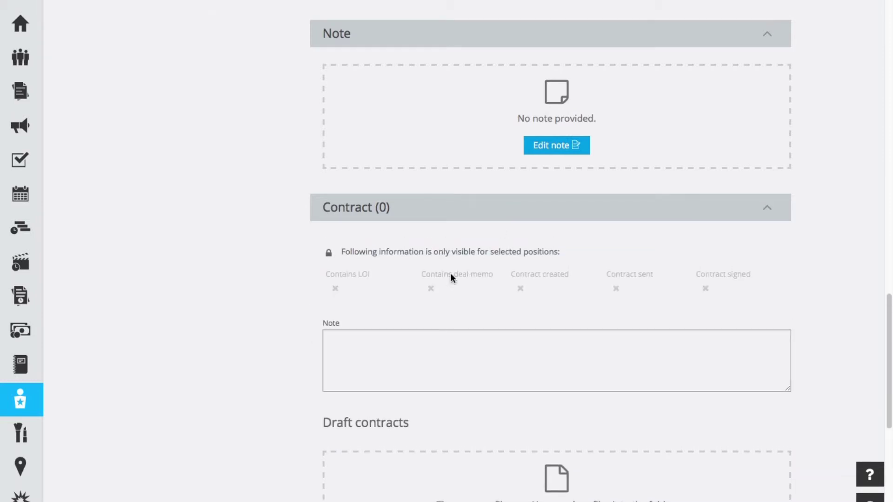
{"action": "scroll", "coordinate": [542, 265], "scroll_direction": "down", "scroll_amount": 1}
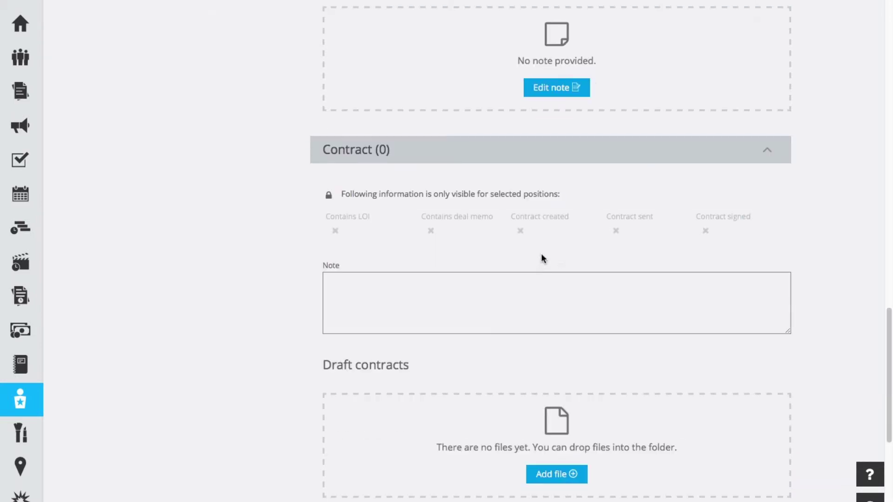
{"action": "left_click", "coordinate": [430, 231]}
{"action": "left_click", "coordinate": [357, 283]}
{"action": "type", "text": "1"}
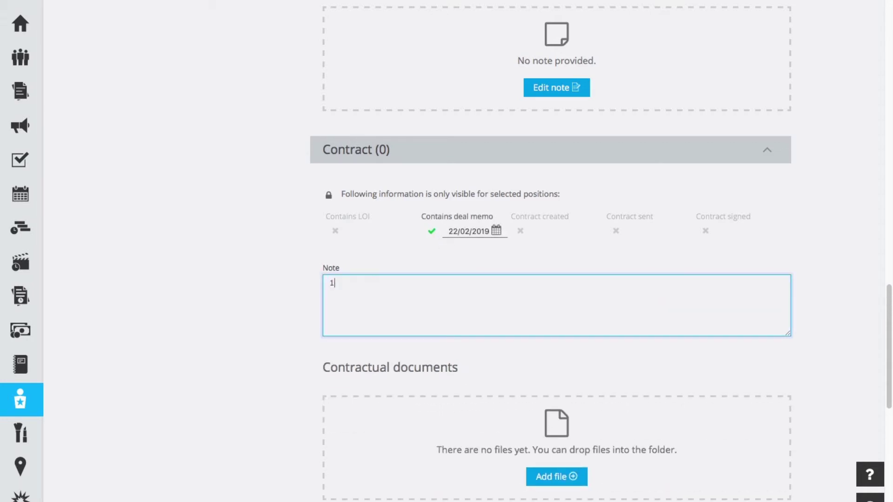
{"action": "type", "text": "0,000 per week... caravan "}
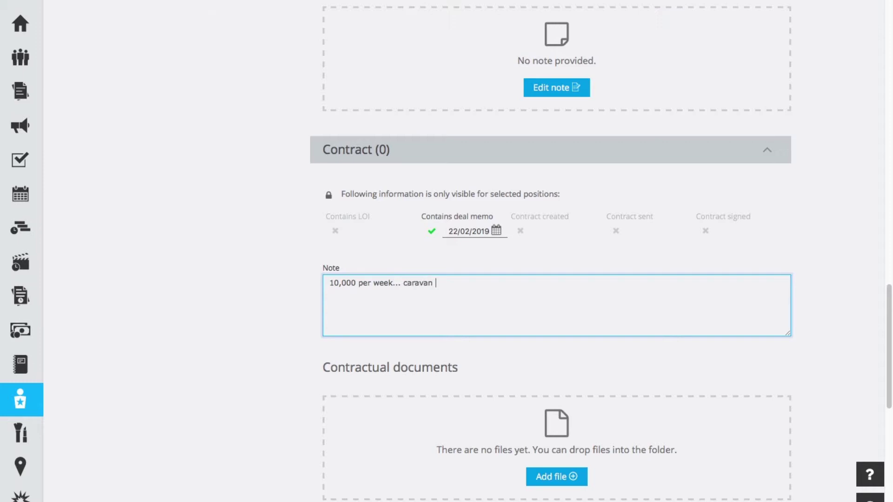
{"action": "type", "text": "on set with fresh towels"}
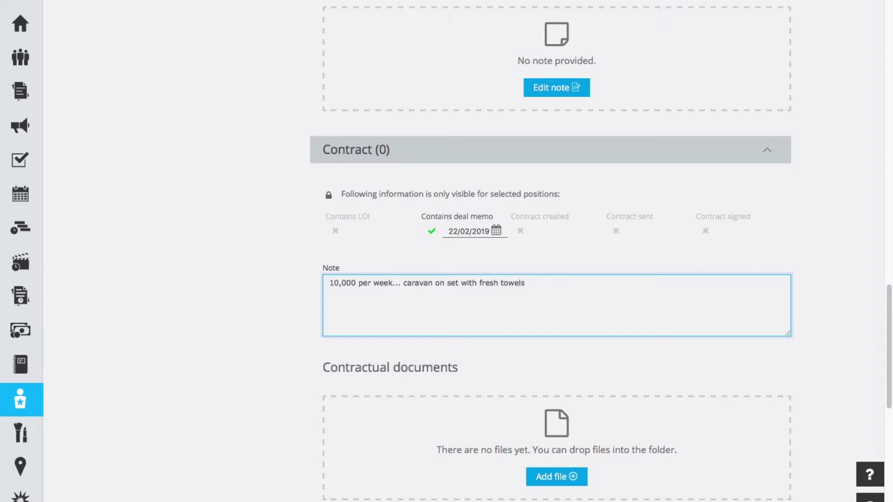
{"action": "left_click", "coordinate": [809, 305]}
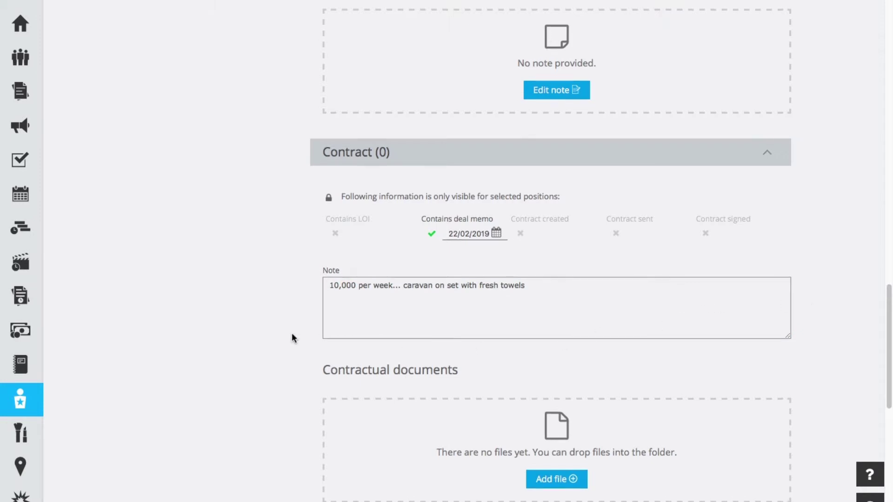
{"action": "scroll", "coordinate": [293, 332], "scroll_direction": "down", "scroll_amount": 2}
- Upload Contract.pdf from the Photos folder as a contractual document
{"action": "left_click", "coordinate": [552, 383]}
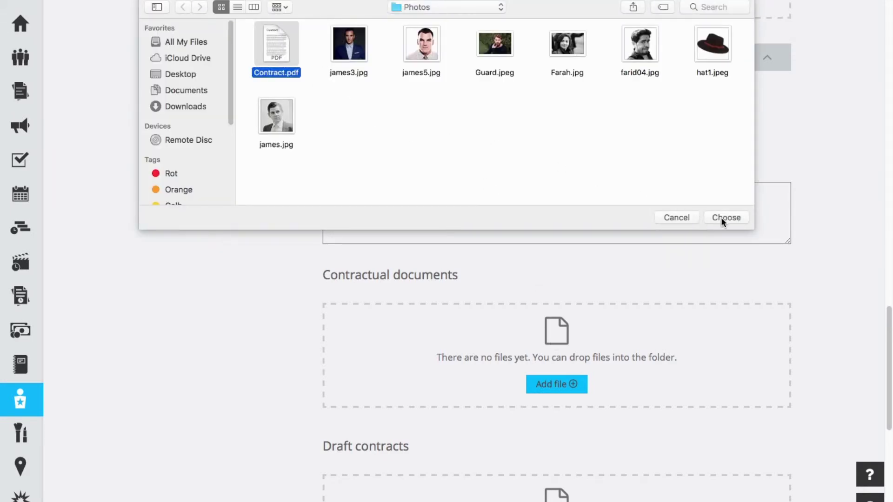
{"action": "left_click", "coordinate": [723, 217]}
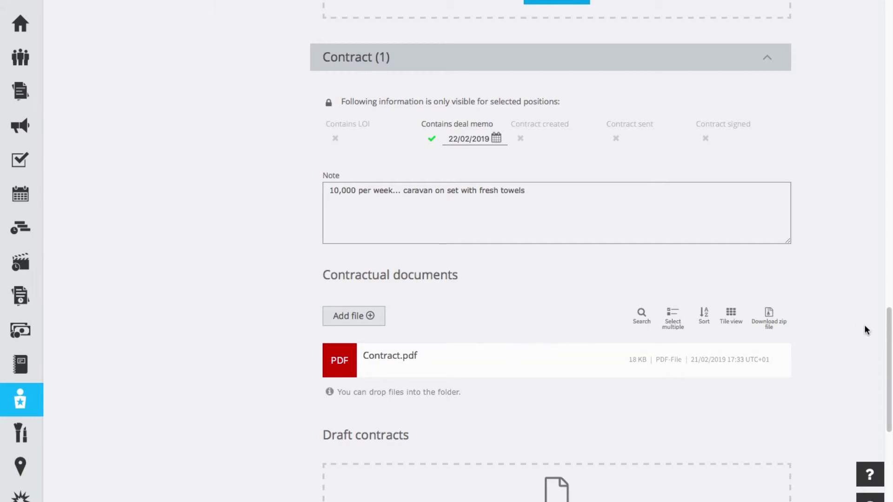
{"action": "scroll", "coordinate": [887, 363], "scroll_direction": "down", "scroll_amount": 3}
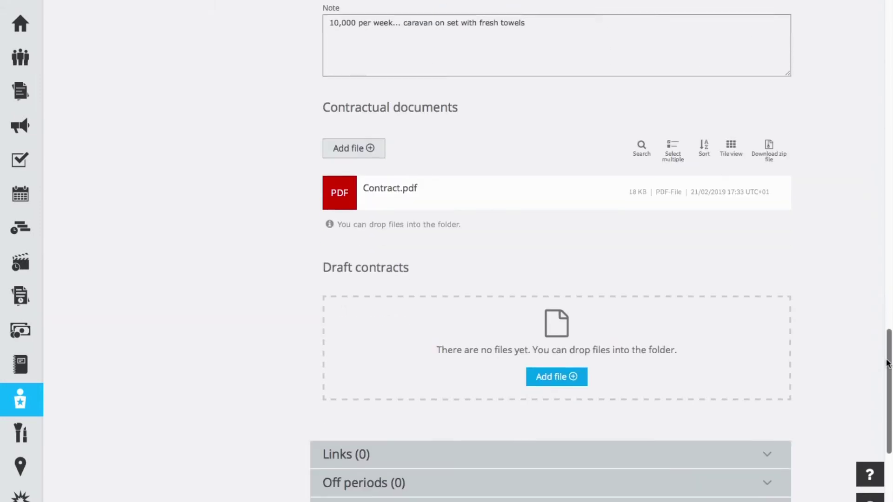
{"action": "scroll", "coordinate": [887, 364], "scroll_direction": "down", "scroll_amount": 2}
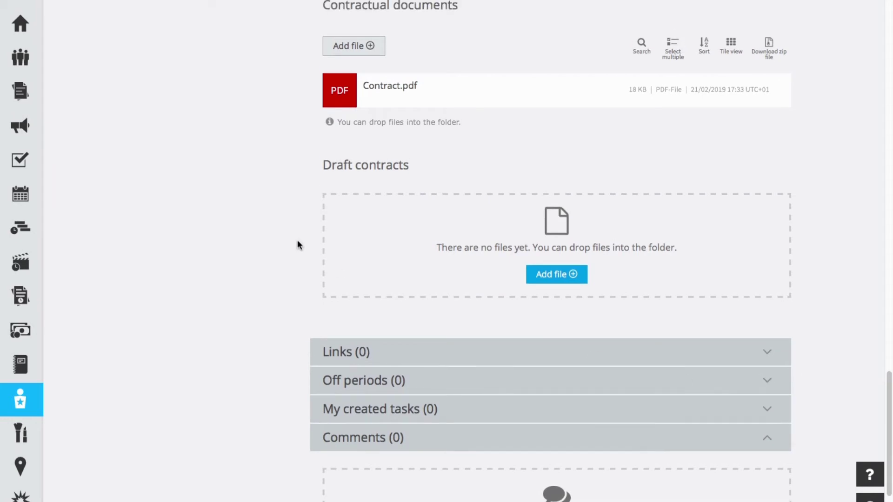
{"action": "scroll", "coordinate": [297, 240], "scroll_direction": "down", "scroll_amount": 3}
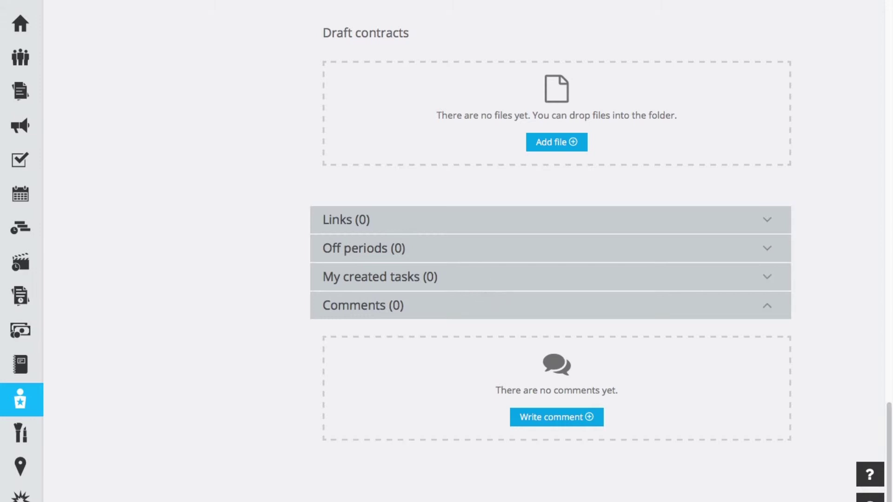
{"action": "scroll", "coordinate": [550, 251], "scroll_direction": "up", "scroll_amount": 10}
{"action": "scroll", "coordinate": [550, 251], "scroll_direction": "up", "scroll_amount": 10}
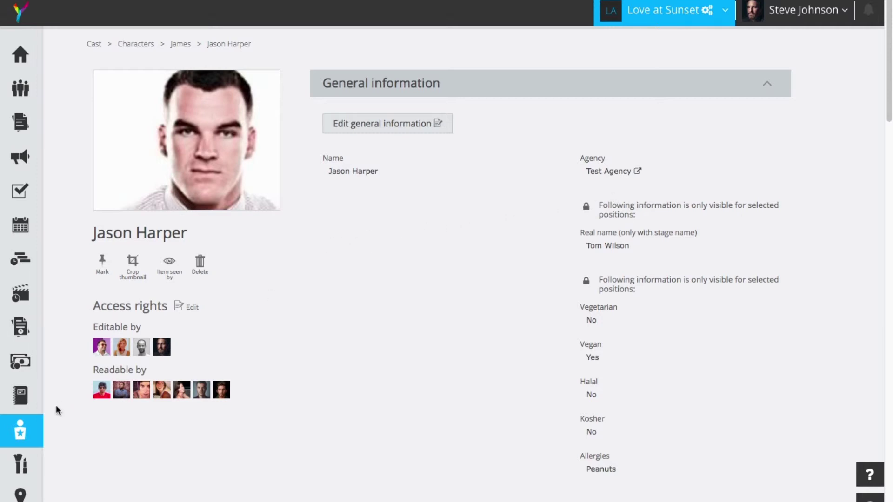
- Open the first suggested actor's profile from the James character page
{"action": "left_click", "coordinate": [23, 431]}
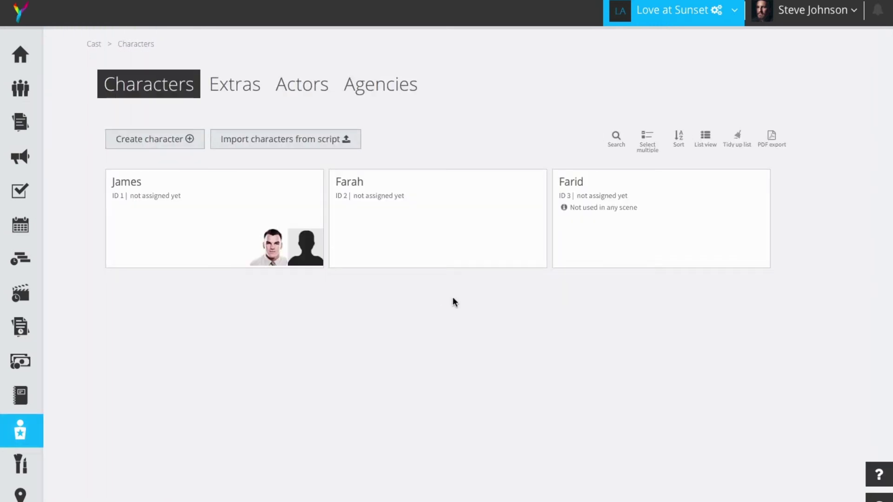
{"action": "left_click", "coordinate": [218, 233]}
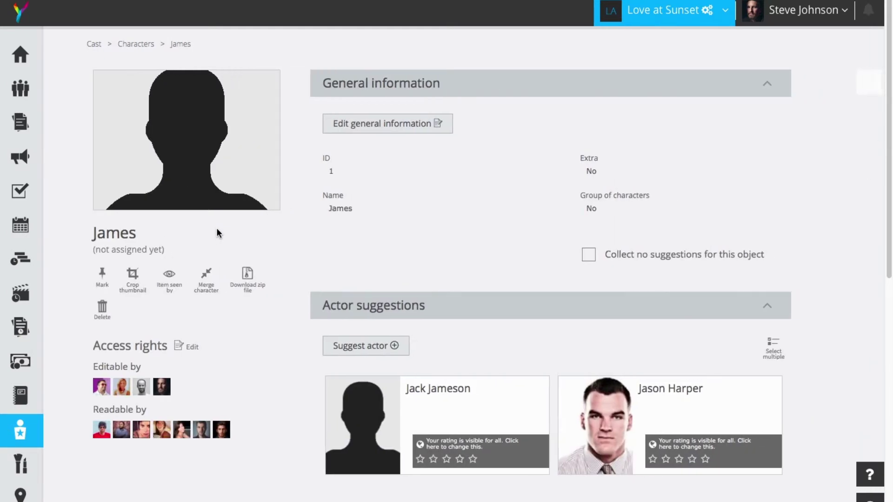
{"action": "scroll", "coordinate": [488, 324], "scroll_direction": "down", "scroll_amount": 1}
{"action": "scroll", "coordinate": [488, 324], "scroll_direction": "down", "scroll_amount": 2}
{"action": "mouse_move", "coordinate": [419, 282]}
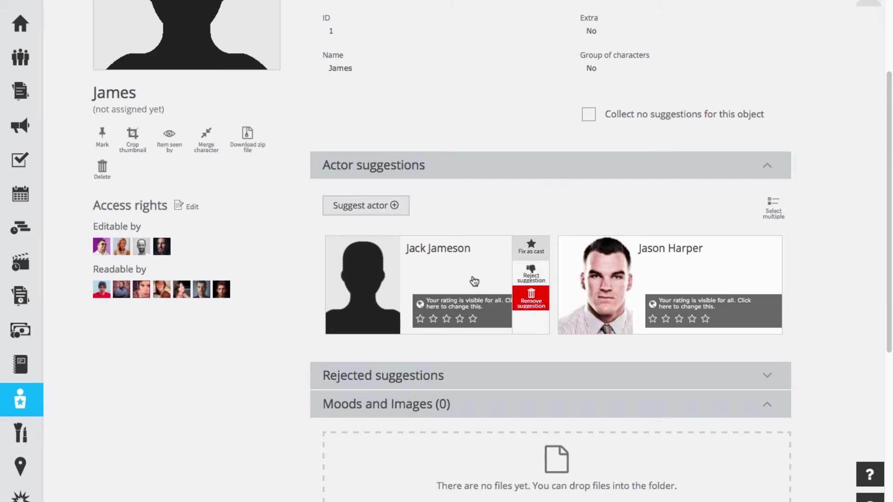
{"action": "left_click", "coordinate": [387, 279]}
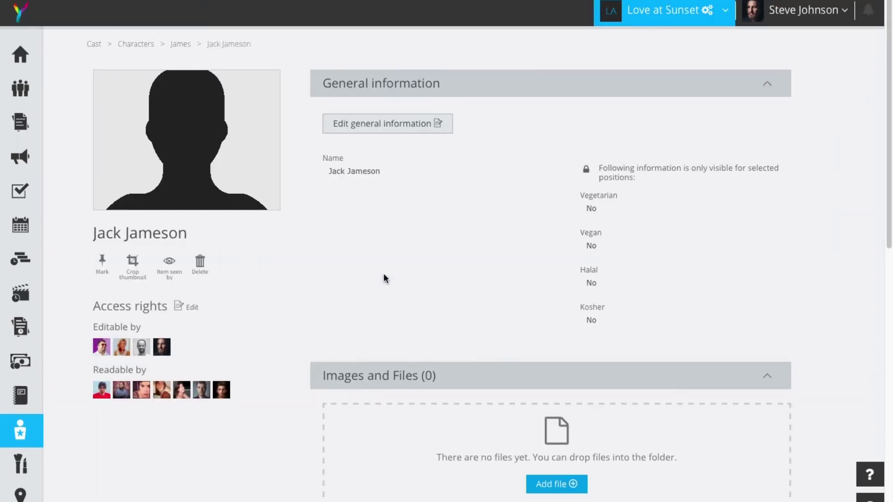
- Add james.jpg to his Images and Files, then return to James
{"action": "left_click", "coordinate": [560, 481]}
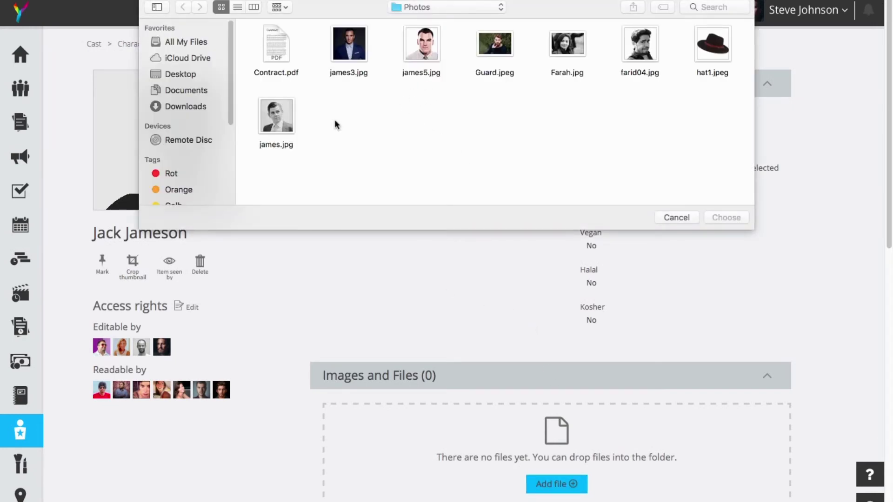
{"action": "left_click", "coordinate": [287, 128]}
{"action": "left_click", "coordinate": [716, 216]}
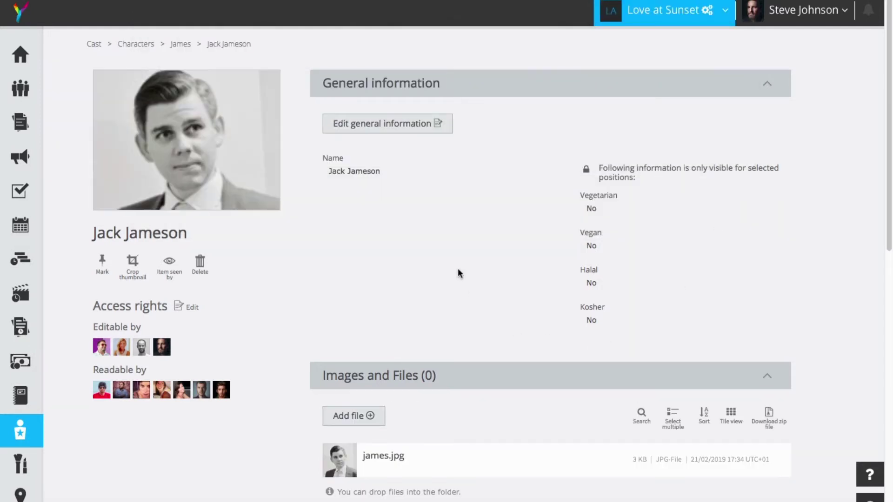
{"action": "left_click", "coordinate": [179, 45]}
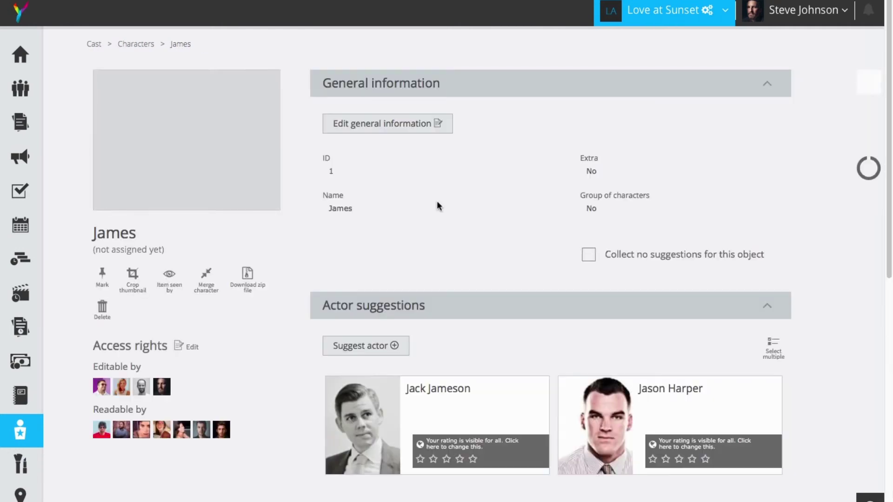
- Open the rejected suggested actor's profile and upload james3.jpg as his photo
{"action": "scroll", "coordinate": [516, 293], "scroll_direction": "down", "scroll_amount": 5}
{"action": "left_click", "coordinate": [491, 311]}
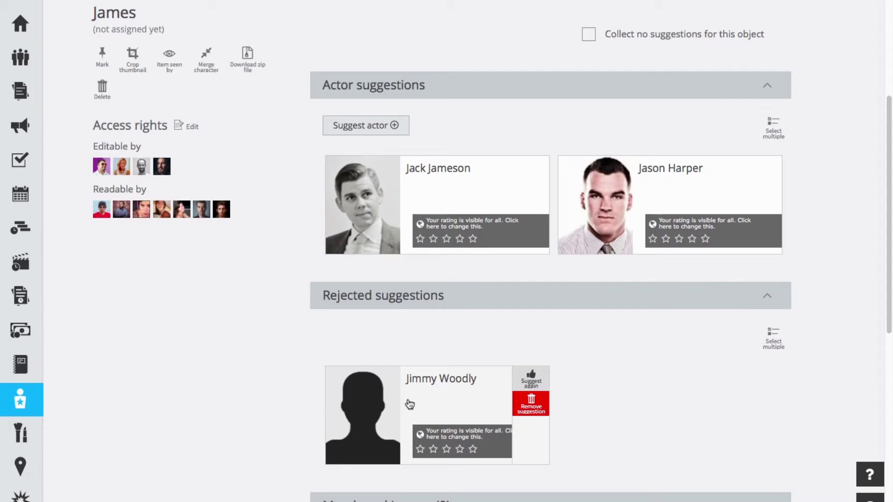
{"action": "left_click", "coordinate": [377, 403]}
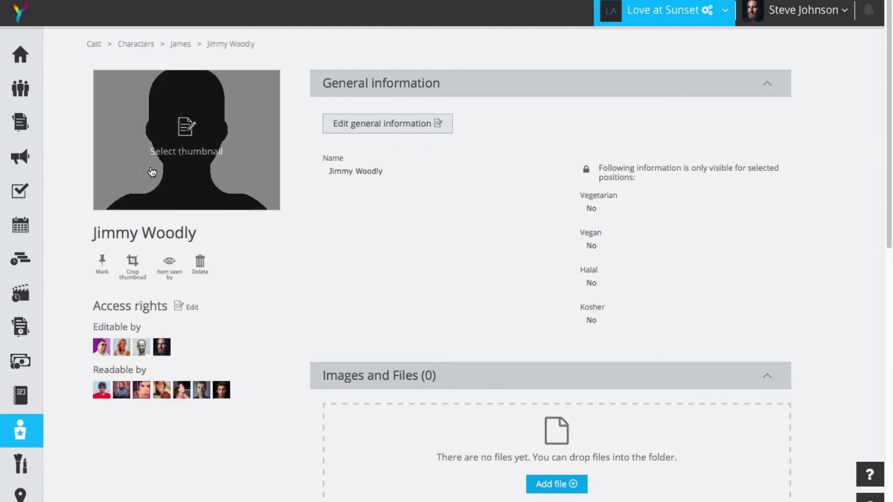
{"action": "left_click", "coordinate": [565, 484]}
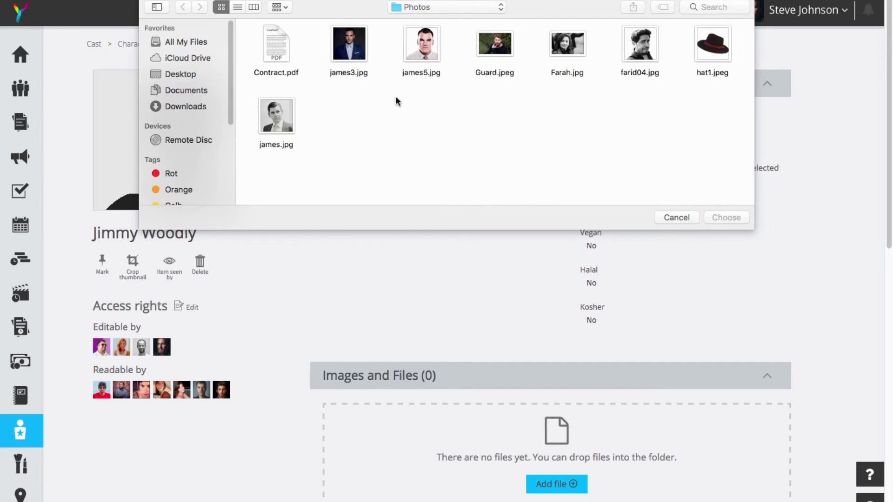
{"action": "left_click", "coordinate": [359, 51]}
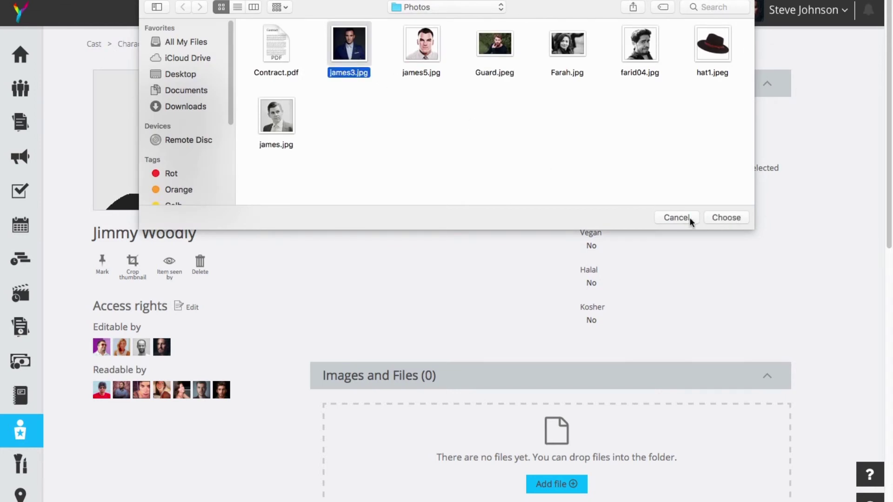
{"action": "left_click", "coordinate": [720, 219]}
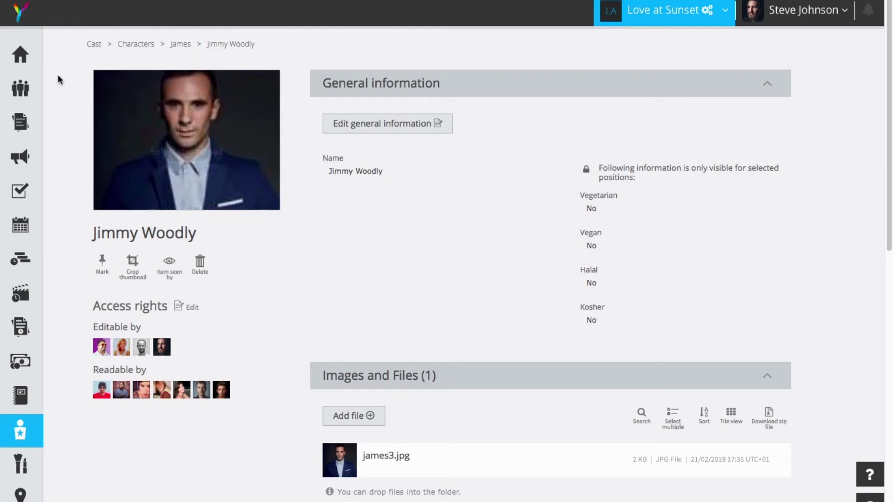
- Go to the Cast characters list and open James to view both actor suggestions
{"action": "mouse_move", "coordinate": [27, 437]}
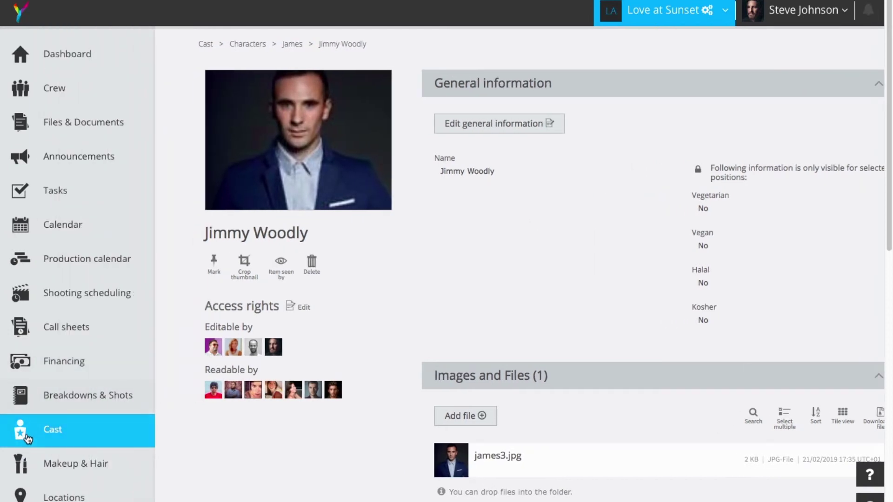
{"action": "left_click", "coordinate": [26, 432]}
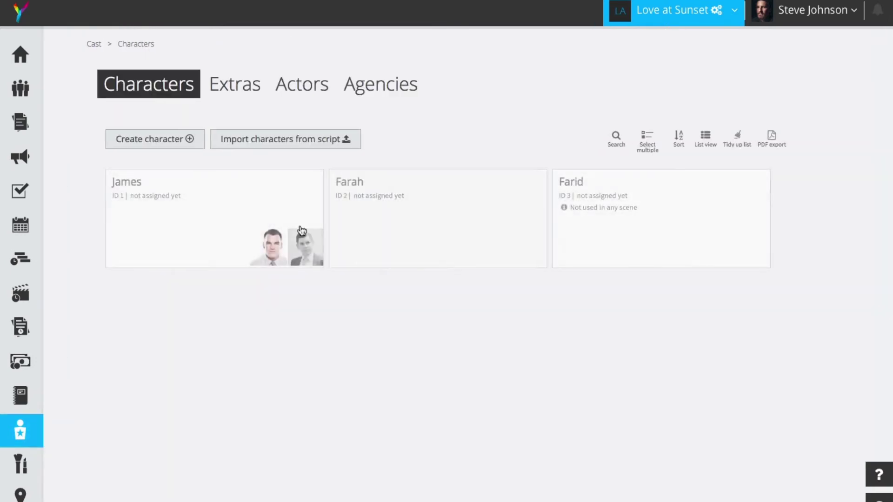
{"action": "left_click", "coordinate": [231, 215]}
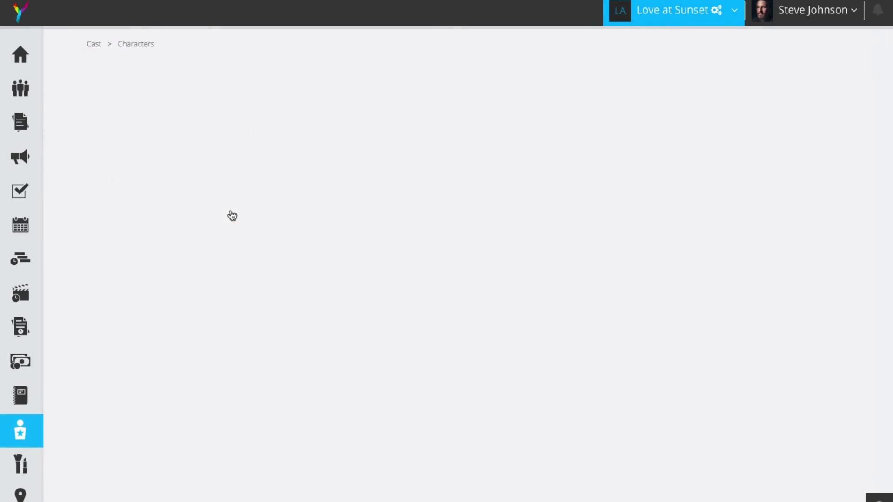
{"action": "scroll", "coordinate": [553, 232], "scroll_direction": "down", "scroll_amount": 1}
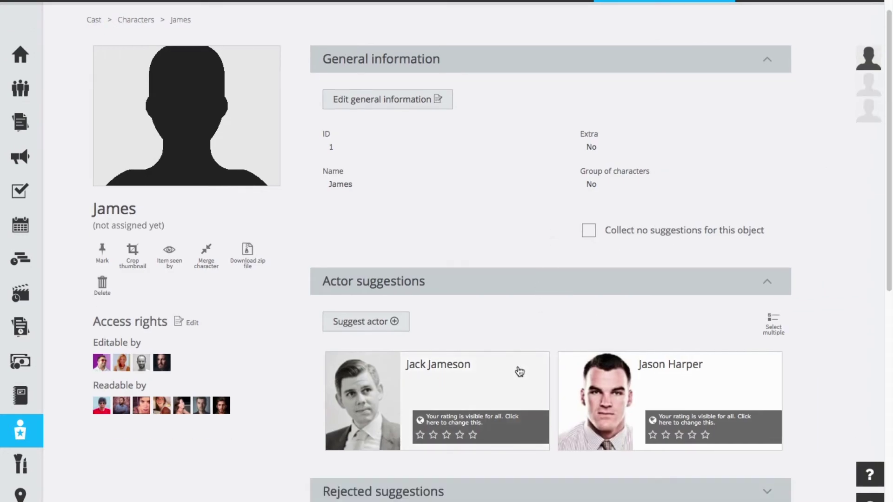
{"action": "mouse_move", "coordinate": [518, 371]}
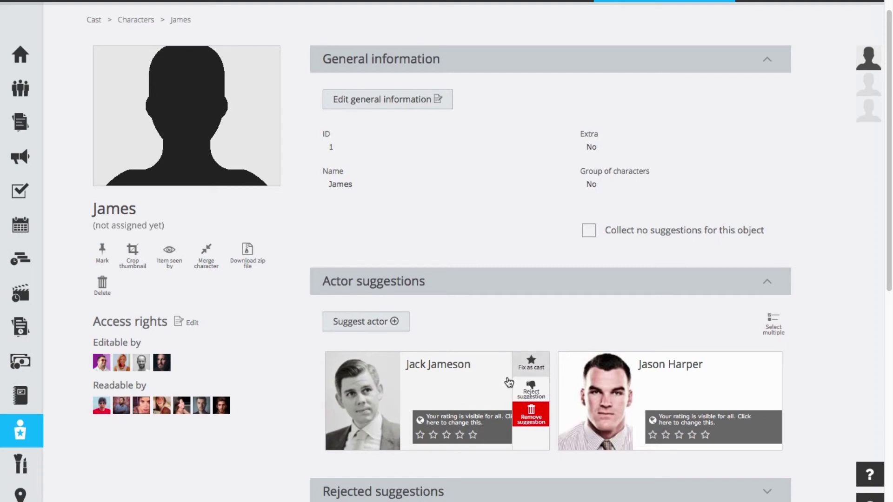
{"action": "mouse_move", "coordinate": [726, 370]}
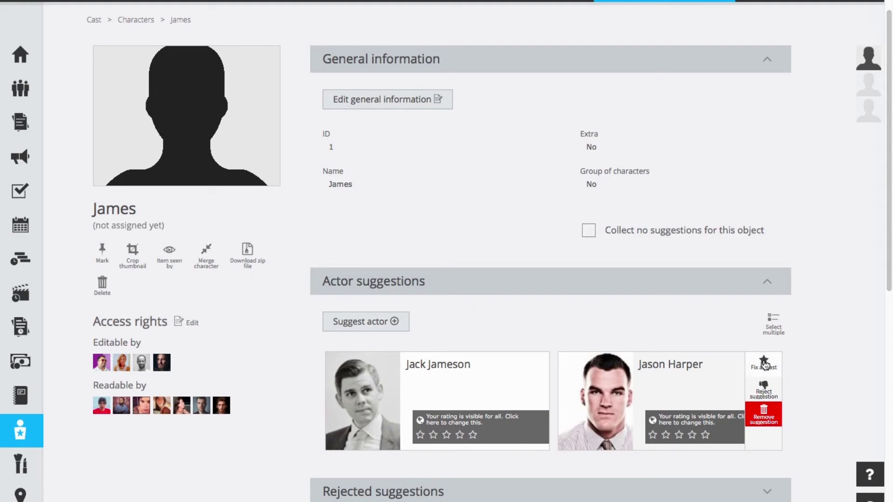
- Fix the suggested actor in the striped shirt and tie as cast for James
{"action": "left_click", "coordinate": [765, 364]}
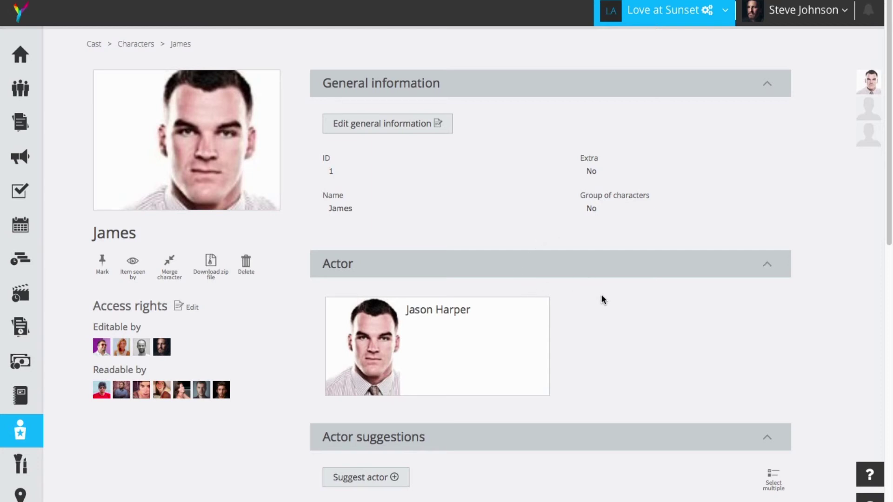
{"action": "scroll", "coordinate": [596, 282], "scroll_direction": "down", "scroll_amount": 2}
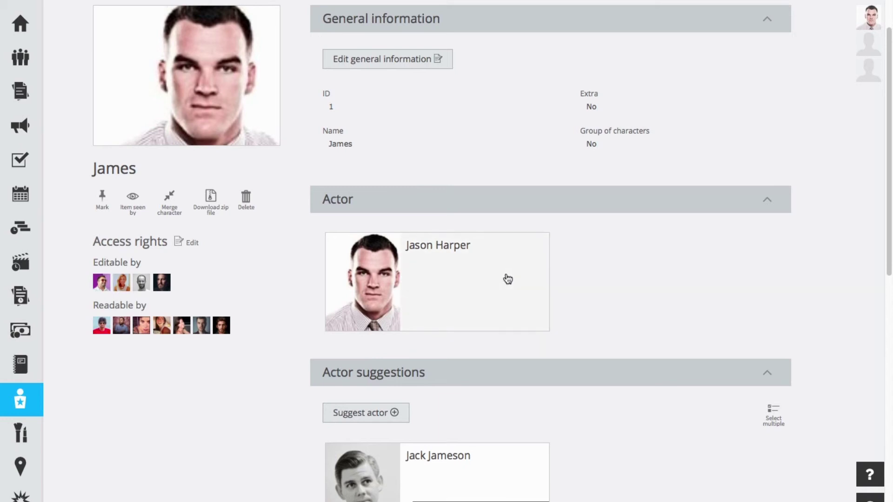
{"action": "mouse_move", "coordinate": [508, 278]}
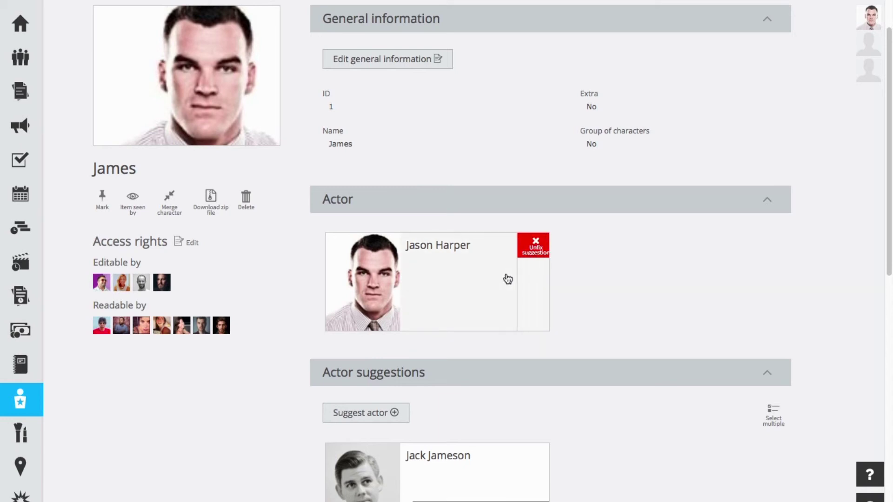
- Unfix the cast actor and confirm, leaving James uncast
{"action": "left_click", "coordinate": [533, 247]}
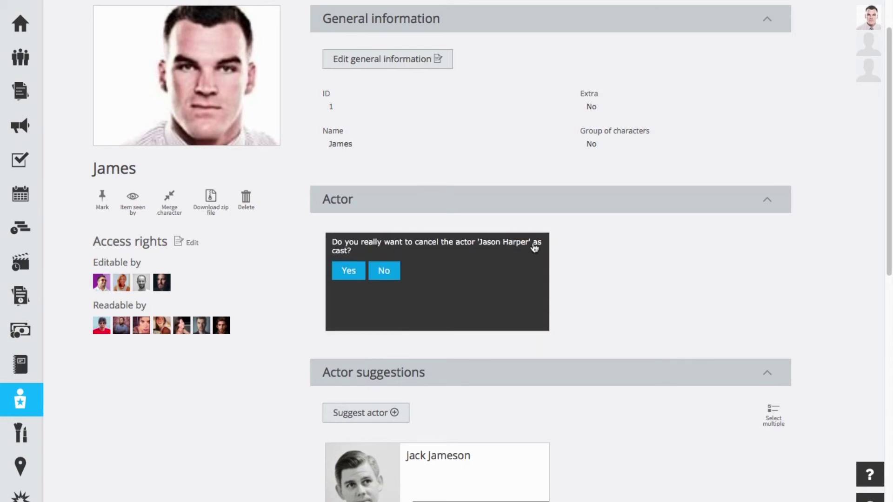
{"action": "left_click", "coordinate": [348, 271]}
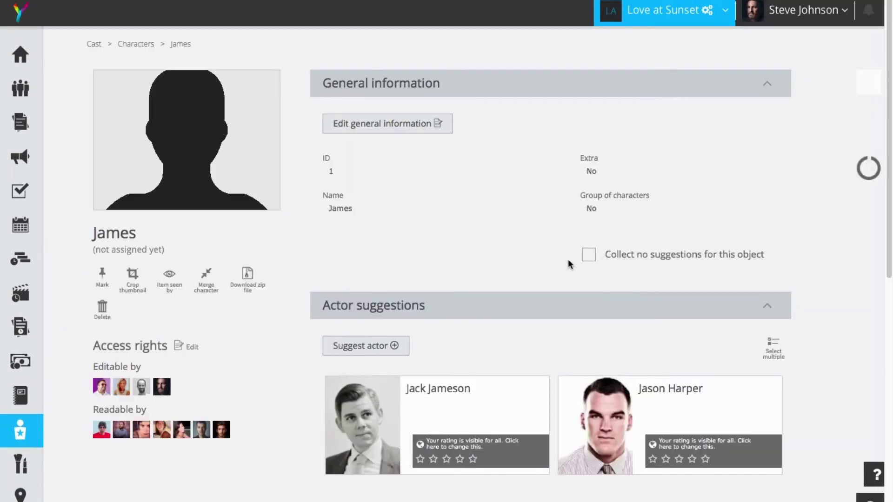
{"action": "scroll", "coordinate": [534, 247], "scroll_direction": "down", "scroll_amount": 2}
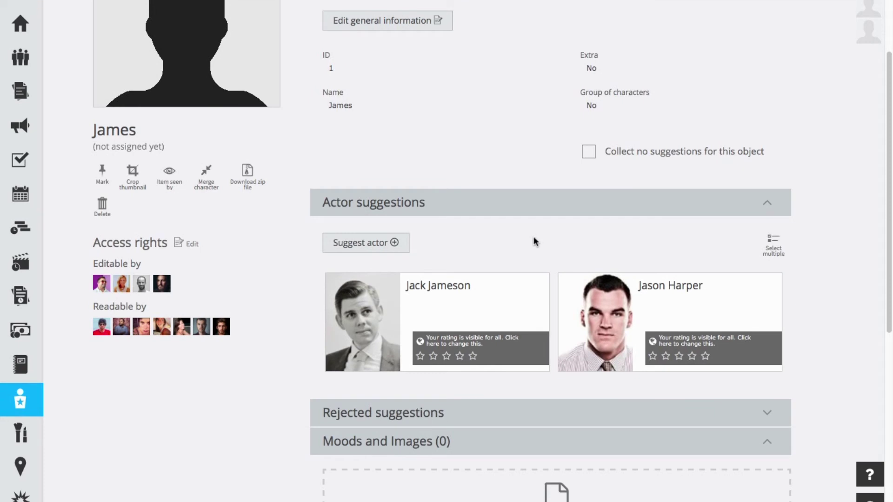
- Suggest the rejected navy-suited actor again from Rejected suggestions
{"action": "left_click", "coordinate": [512, 420]}
{"action": "scroll", "coordinate": [512, 386], "scroll_direction": "up", "scroll_amount": 2}
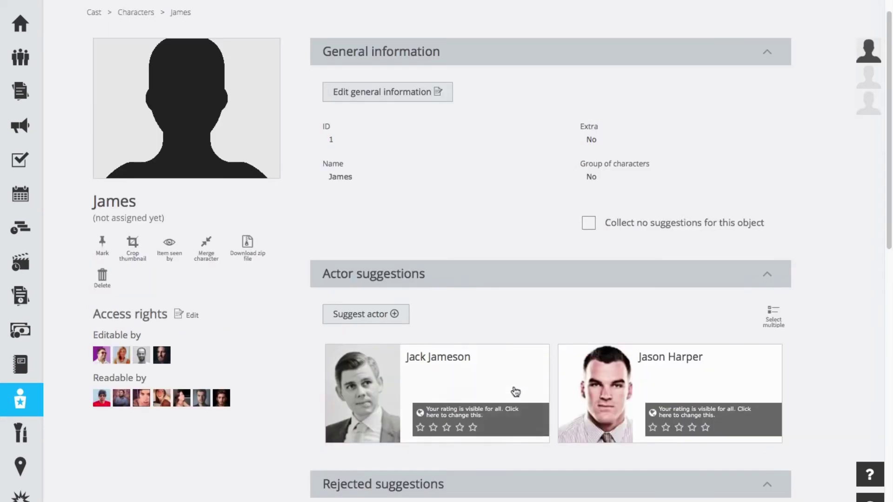
{"action": "scroll", "coordinate": [512, 333], "scroll_direction": "down", "scroll_amount": 5}
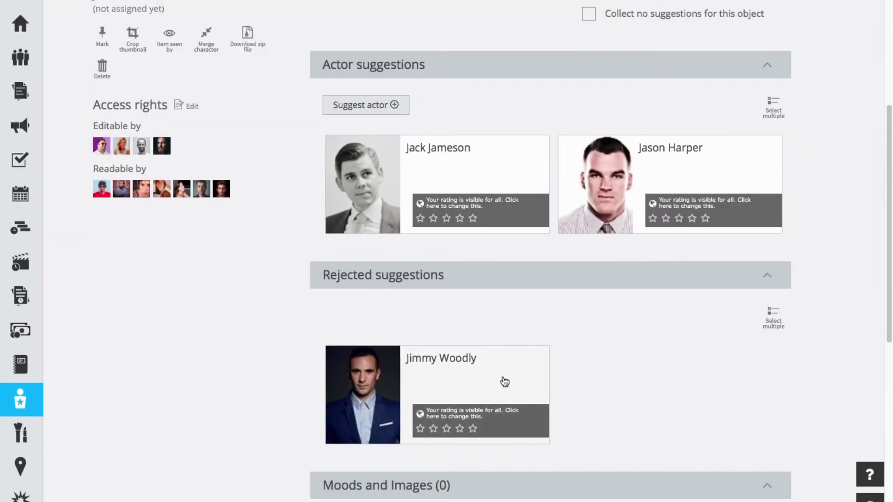
{"action": "mouse_move", "coordinate": [506, 381]}
{"action": "left_click", "coordinate": [529, 365]}
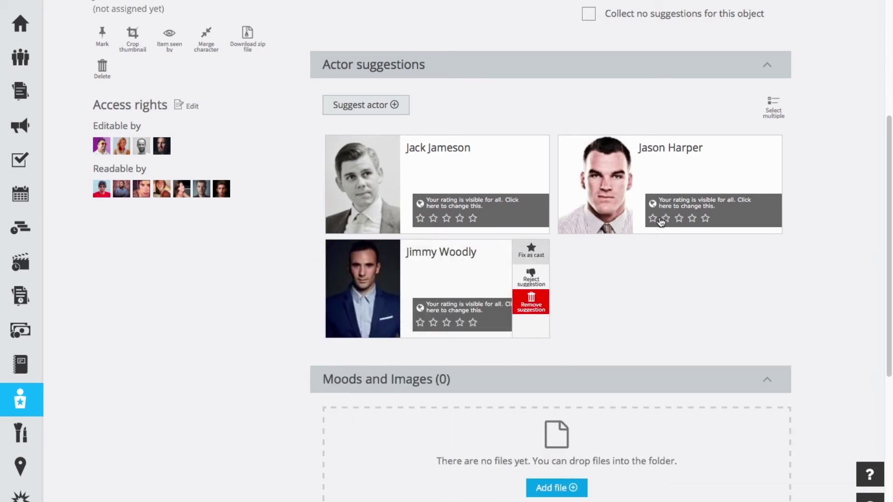
{"action": "mouse_move", "coordinate": [725, 155]}
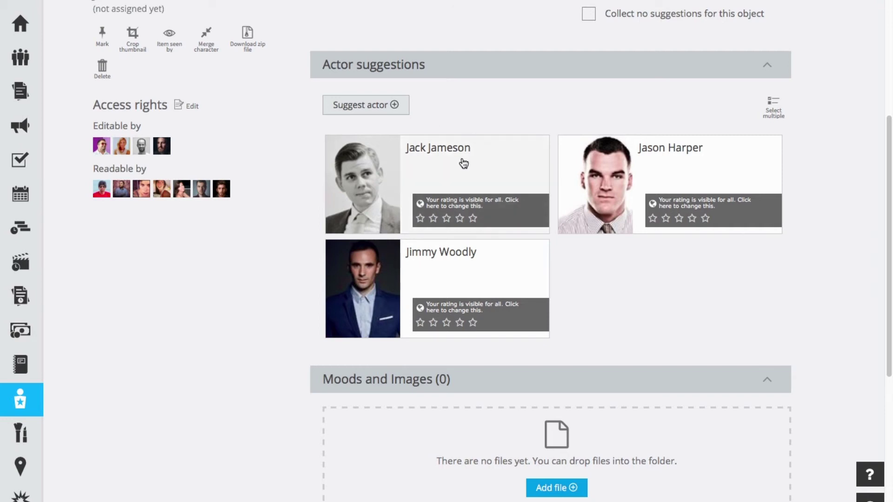
- Mark the black-and-white-photo actor as cast for James, then return to the Characters list
{"action": "mouse_move", "coordinate": [463, 163]}
{"action": "left_click", "coordinate": [531, 152]}
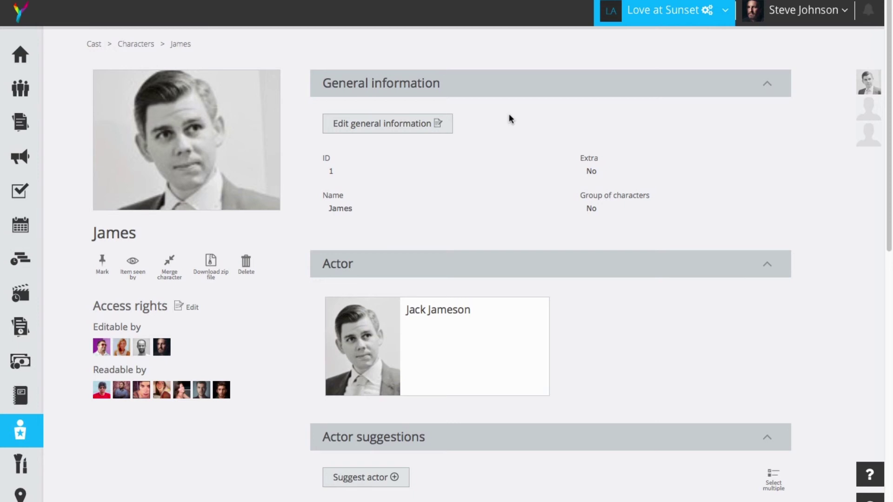
{"action": "left_click", "coordinate": [27, 433]}
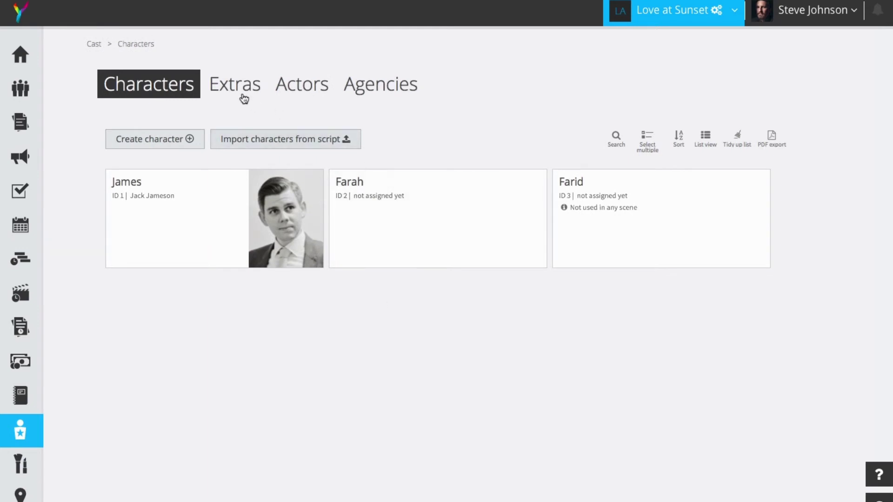
- In the Actors list, save a new actor as a draft, entering the first actor's full name
{"action": "left_click", "coordinate": [303, 85]}
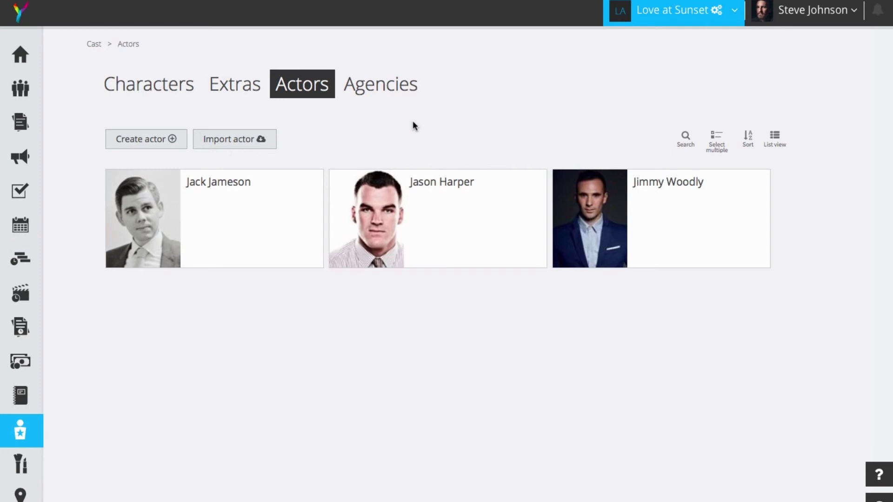
{"action": "left_click", "coordinate": [176, 143]}
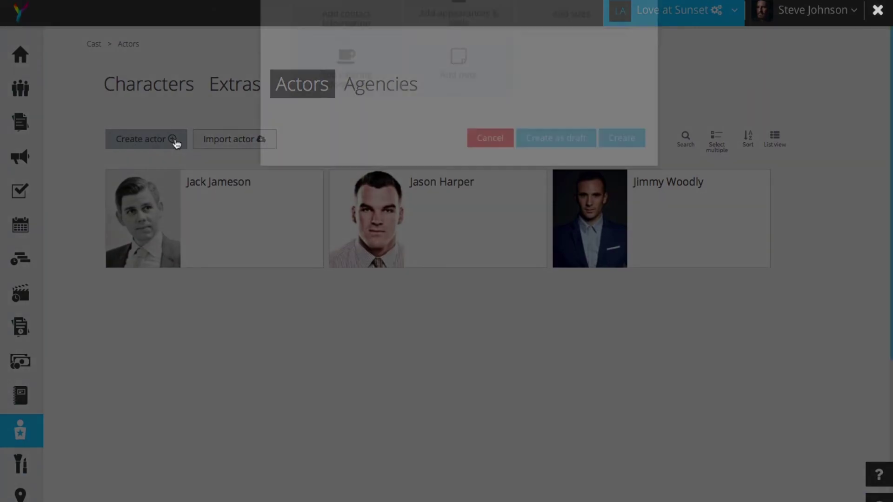
{"action": "left_click", "coordinate": [329, 173]}
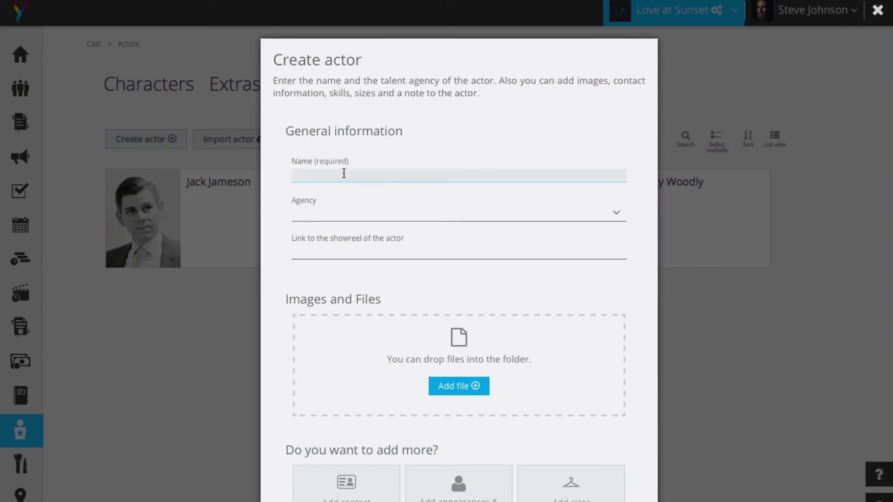
{"action": "scroll", "coordinate": [447, 237], "scroll_direction": "down", "scroll_amount": 5}
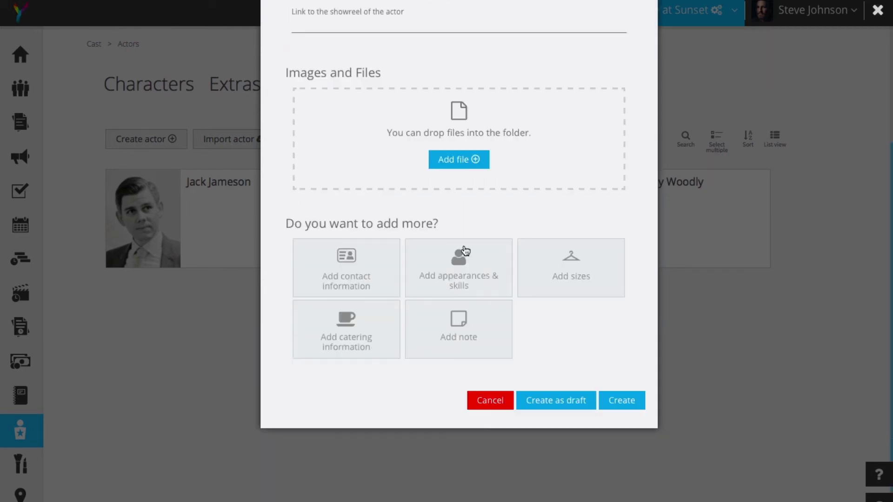
{"action": "left_click", "coordinate": [558, 378]}
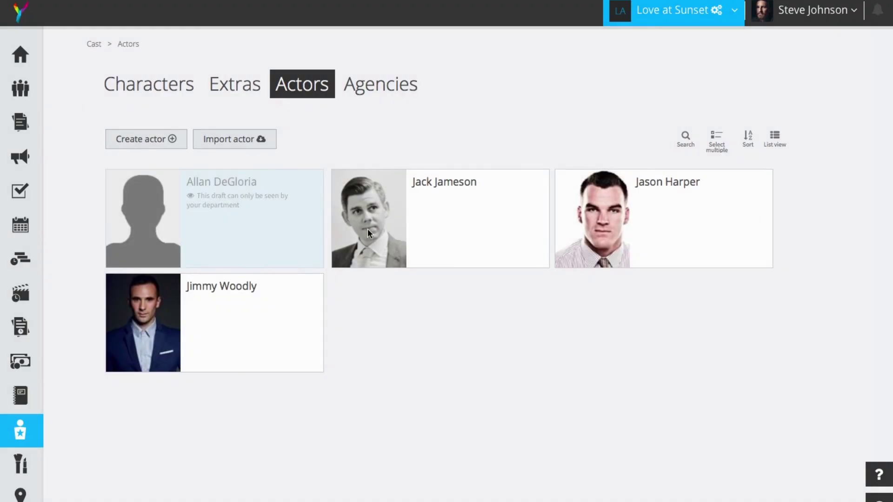
- Save a second draft actor, entering that actor's full name
{"action": "left_click", "coordinate": [175, 142]}
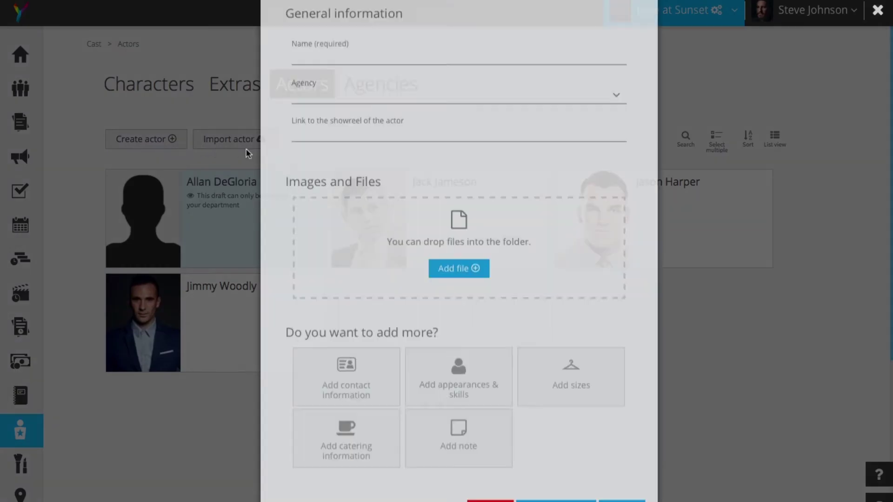
{"action": "left_click", "coordinate": [353, 175]}
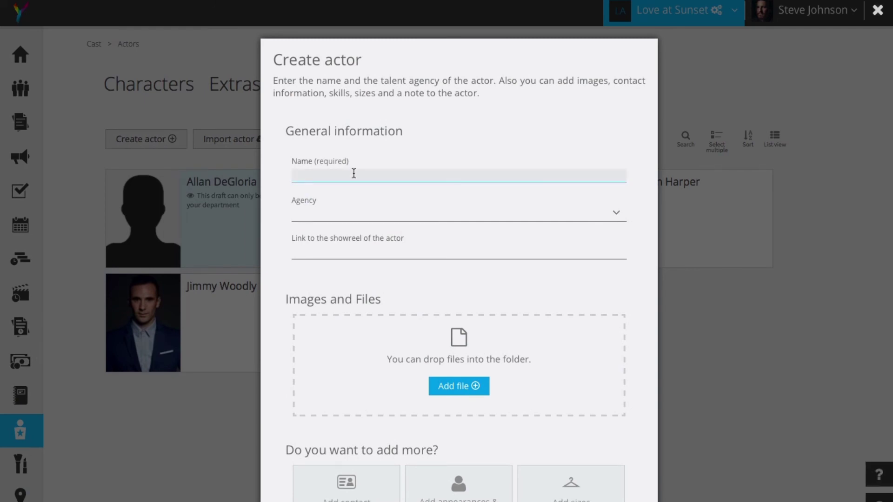
{"action": "scroll", "coordinate": [450, 274], "scroll_direction": "down", "scroll_amount": 5}
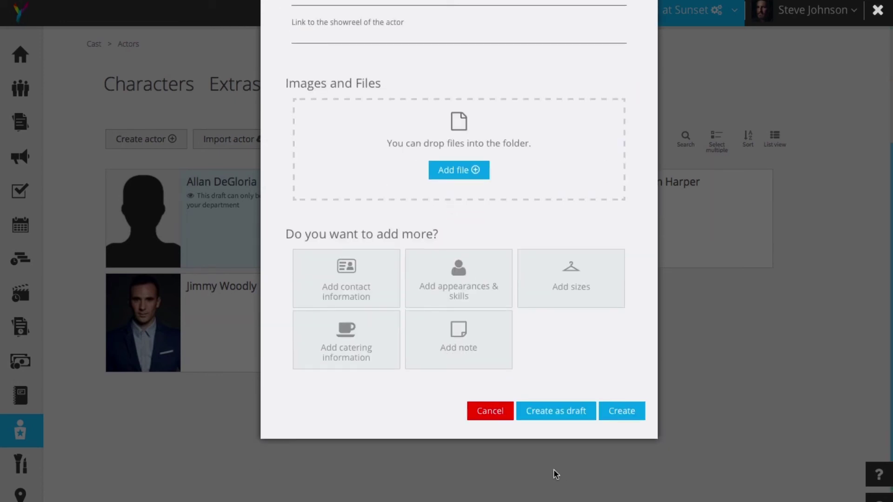
{"action": "left_click", "coordinate": [551, 415]}
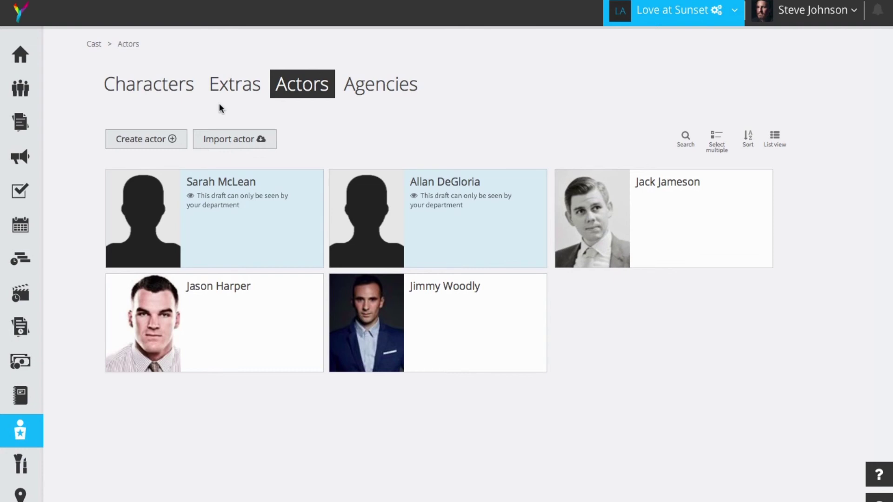
- Save a third draft actor, entering the actor's full name
{"action": "left_click", "coordinate": [158, 140]}
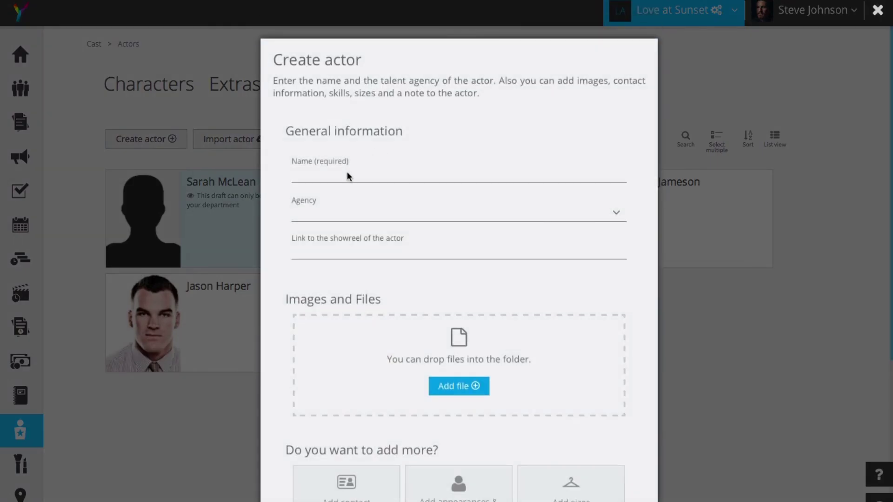
{"action": "left_click", "coordinate": [346, 176]}
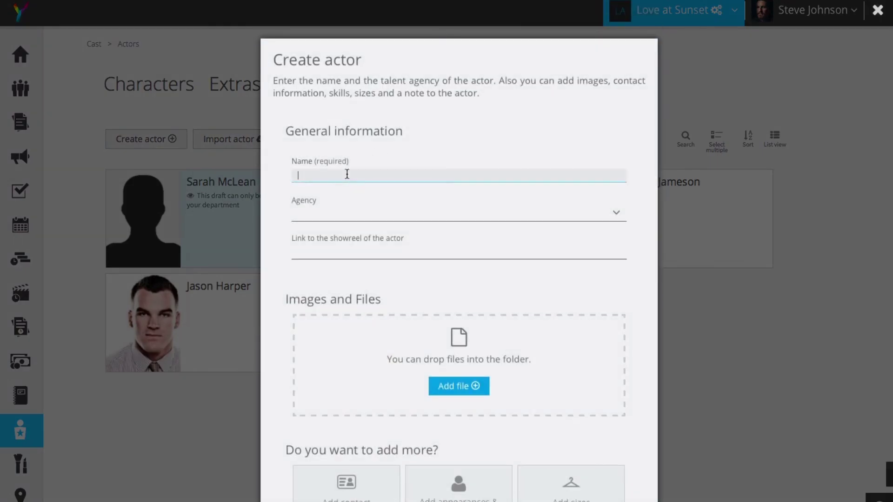
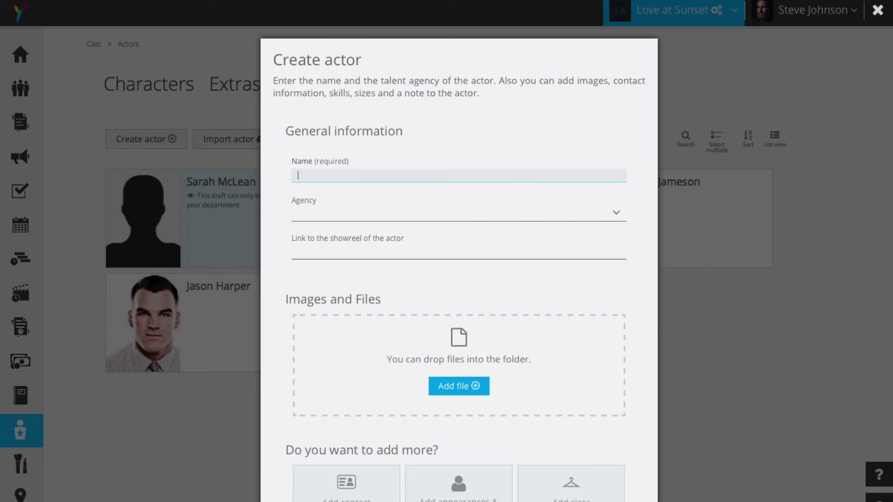
{"action": "scroll", "coordinate": [391, 245], "scroll_direction": "down", "scroll_amount": 2}
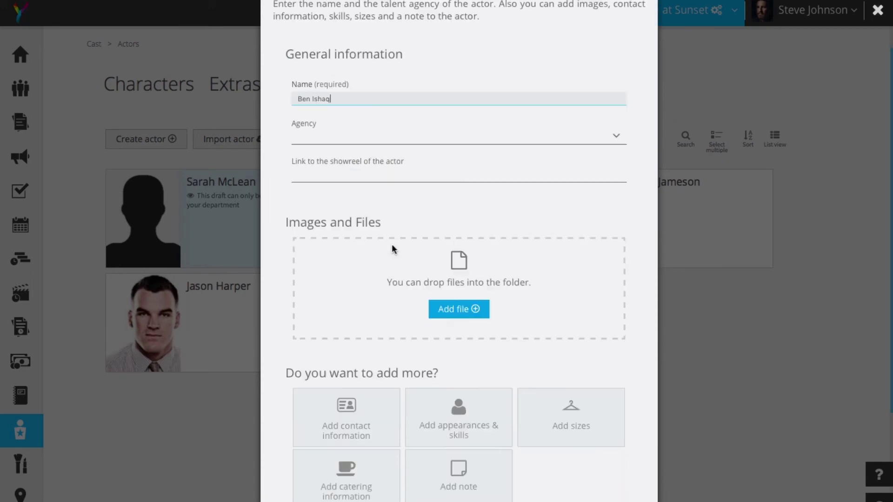
{"action": "scroll", "coordinate": [391, 247], "scroll_direction": "down", "scroll_amount": 3}
{"action": "left_click", "coordinate": [552, 383]}
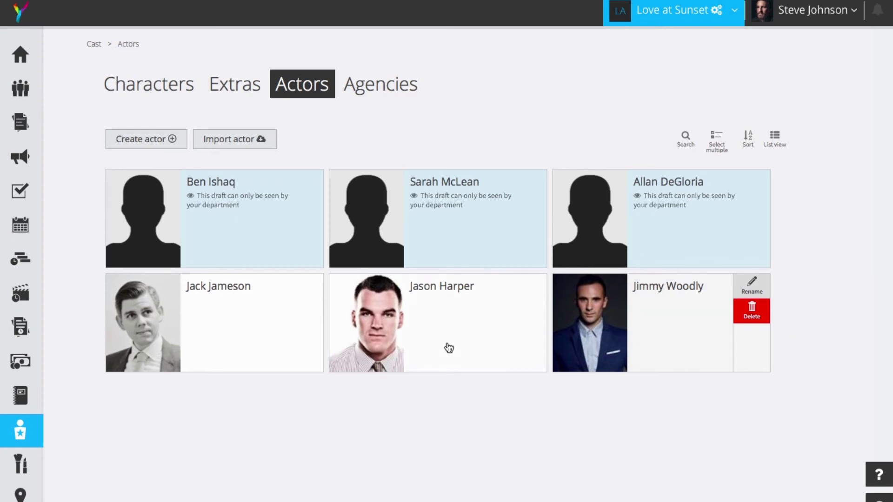
{"action": "mouse_move", "coordinate": [318, 187]}
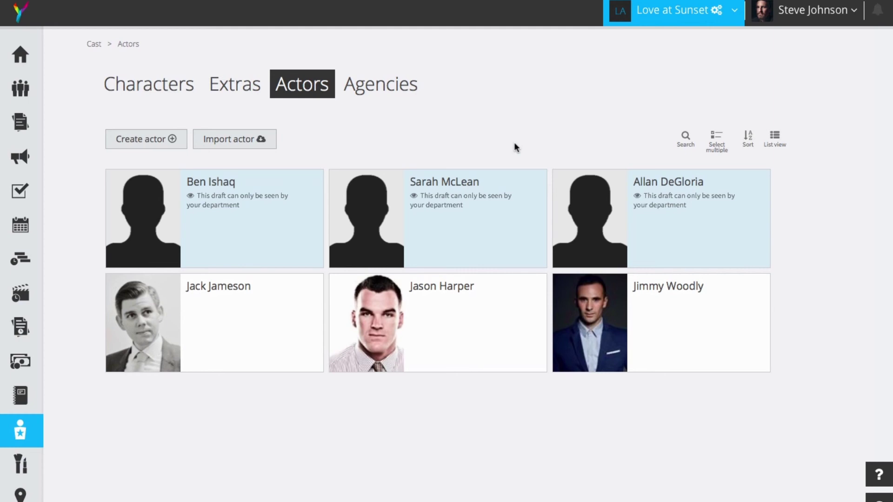
- Check the import list without importing anyone, then open the Test Agency actor's profile
{"action": "left_click", "coordinate": [240, 138]}
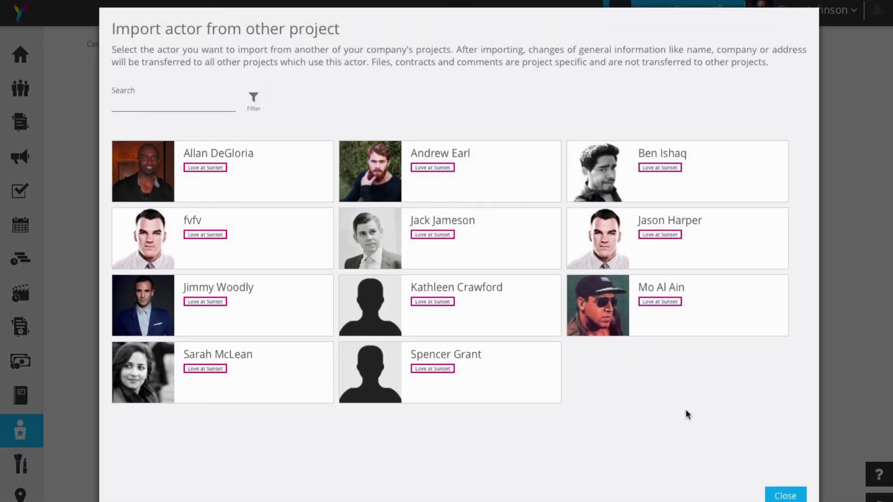
{"action": "left_click", "coordinate": [781, 492]}
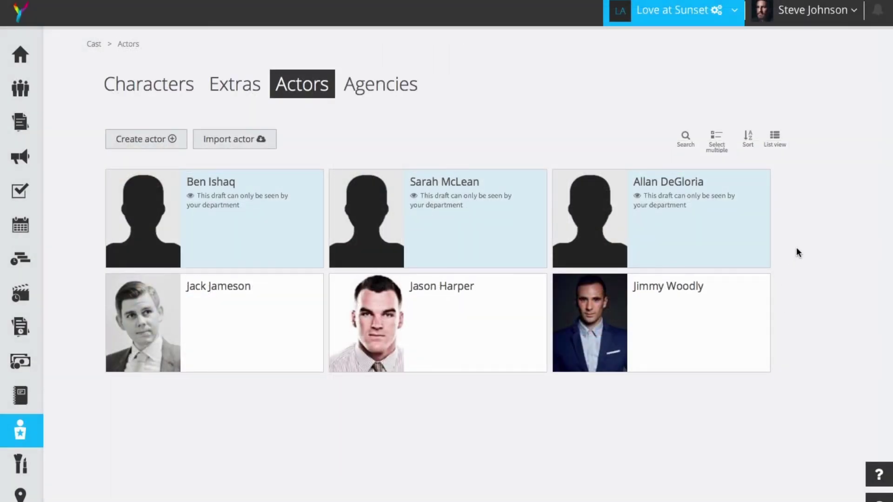
{"action": "mouse_move", "coordinate": [691, 225]}
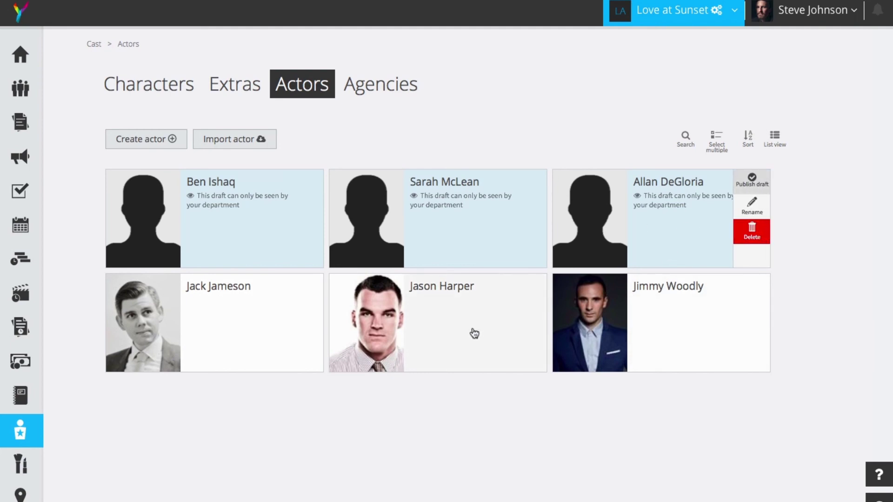
{"action": "left_click", "coordinate": [456, 327]}
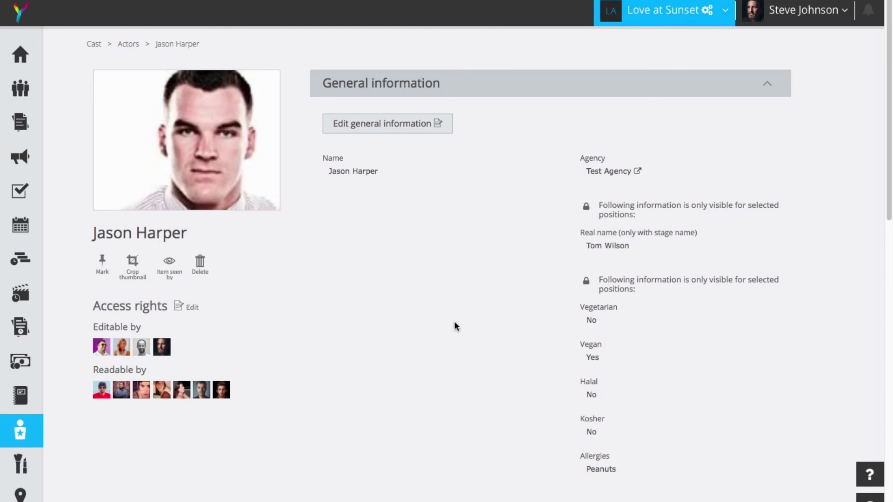
- Go to the Test Agency page from the profile and scroll to its Actors section
{"action": "left_click", "coordinate": [613, 172]}
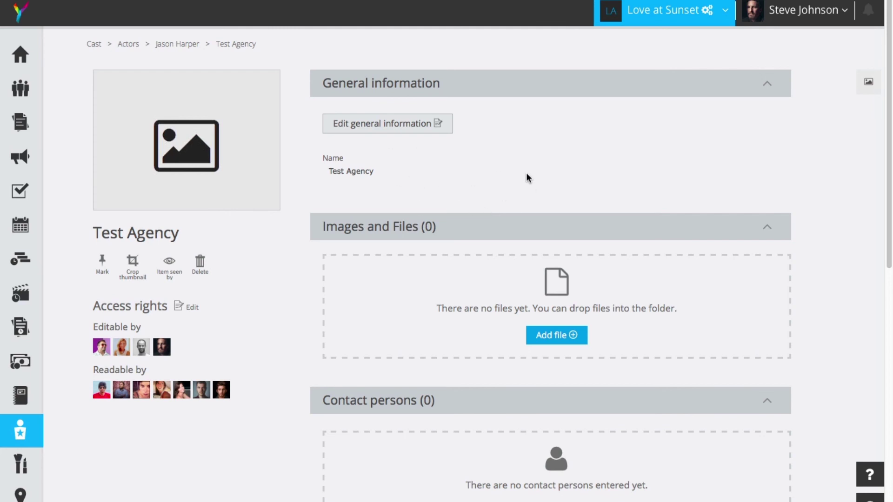
{"action": "scroll", "coordinate": [529, 190], "scroll_direction": "down", "scroll_amount": 3}
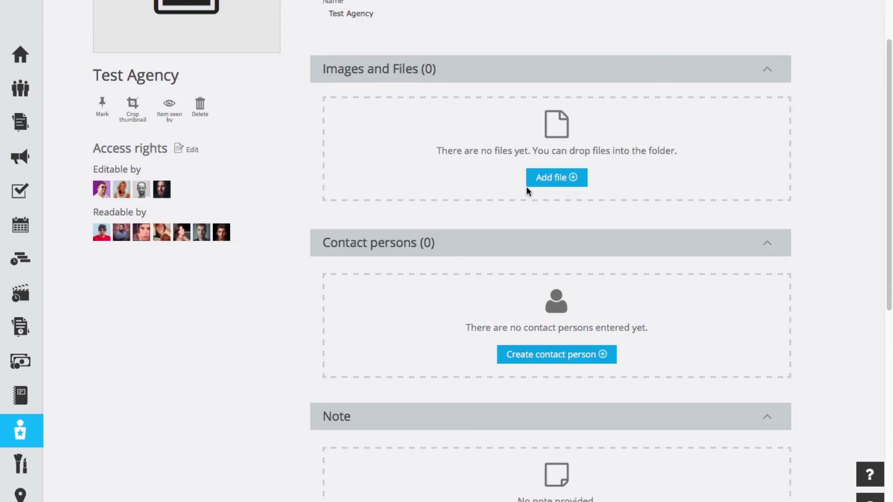
{"action": "scroll", "coordinate": [527, 190], "scroll_direction": "down", "scroll_amount": 4}
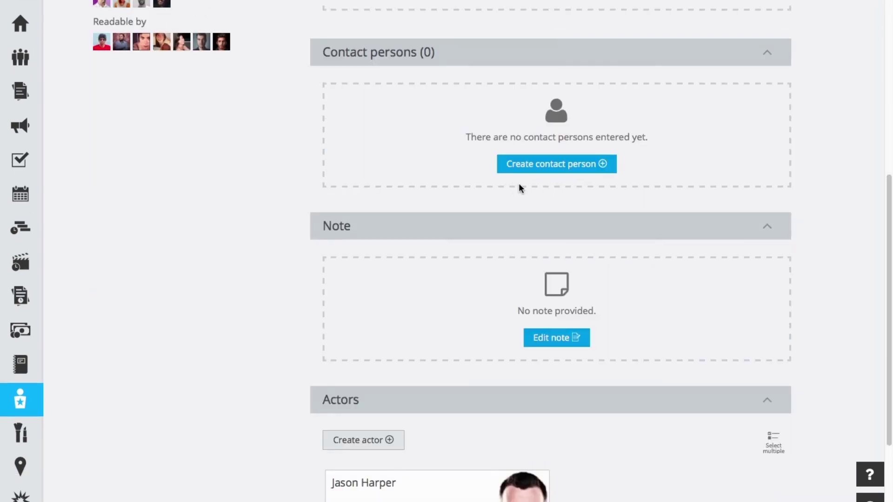
{"action": "scroll", "coordinate": [520, 188], "scroll_direction": "down", "scroll_amount": 3}
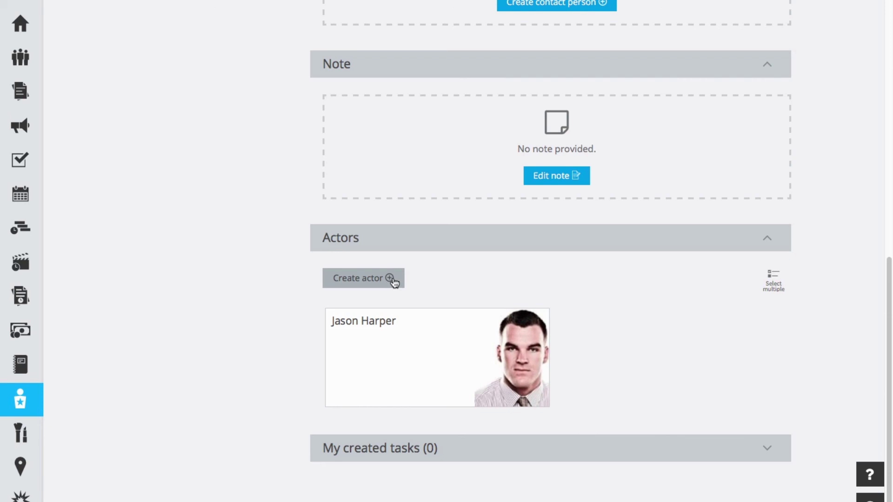
- Create an actor named 'Test Test' under Test Agency
{"action": "left_click", "coordinate": [393, 279]}
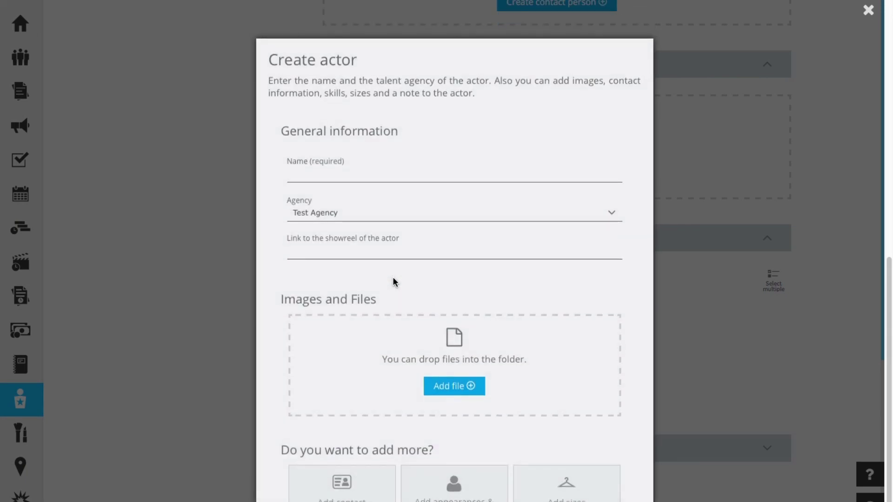
{"action": "left_click", "coordinate": [355, 176]}
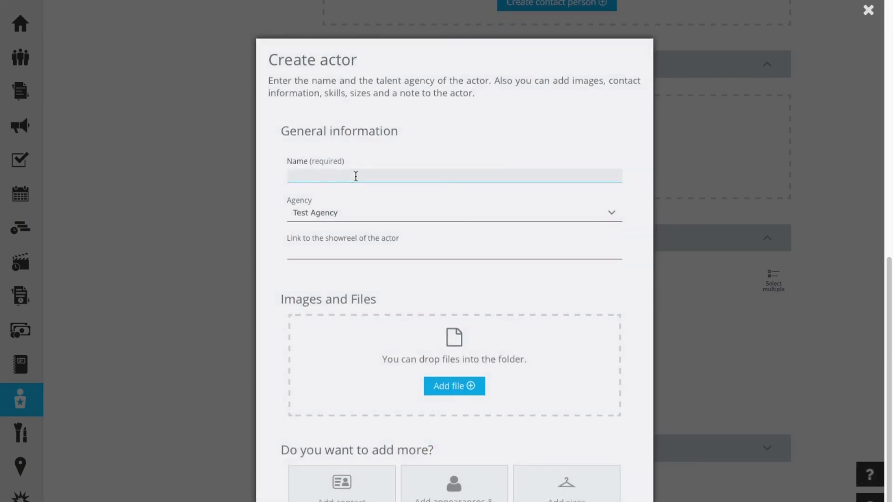
{"action": "type", "text": "Test Test"}
{"action": "scroll", "coordinate": [489, 271], "scroll_direction": "down", "scroll_amount": 5}
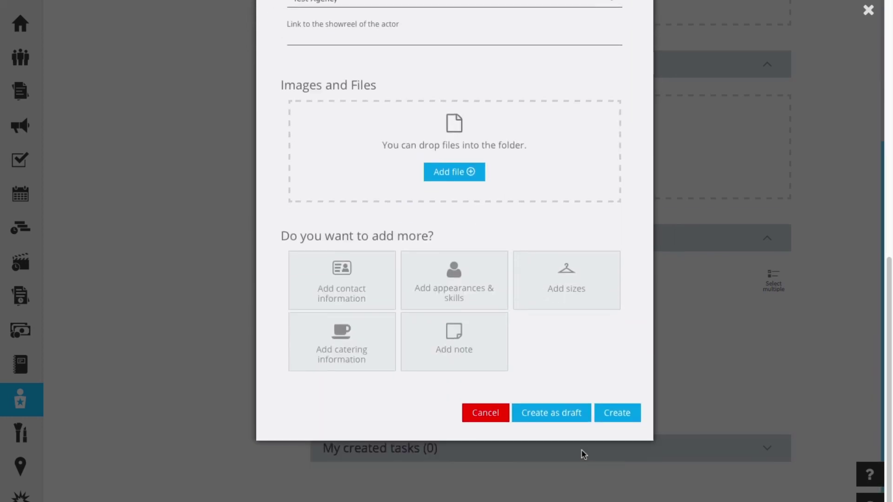
{"action": "left_click", "coordinate": [611, 417]}
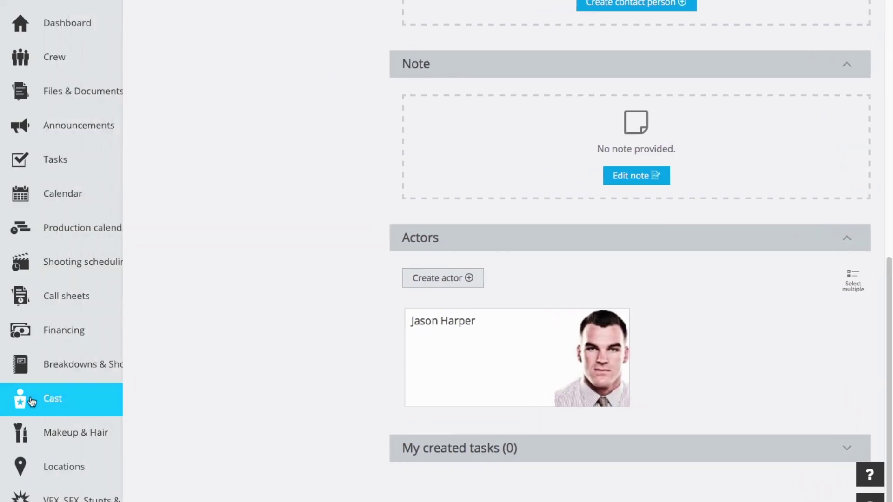
- Show the Cast Actors list with all seven actors
{"action": "left_click", "coordinate": [30, 396]}
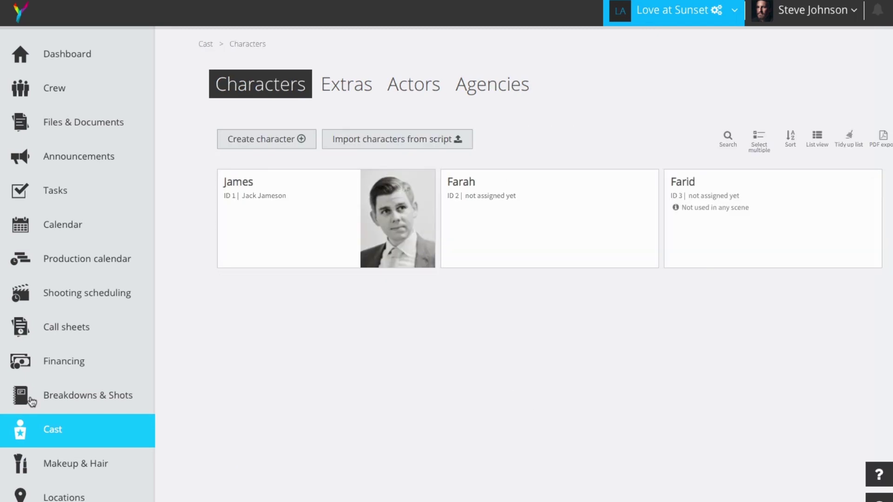
{"action": "left_click", "coordinate": [293, 94]}
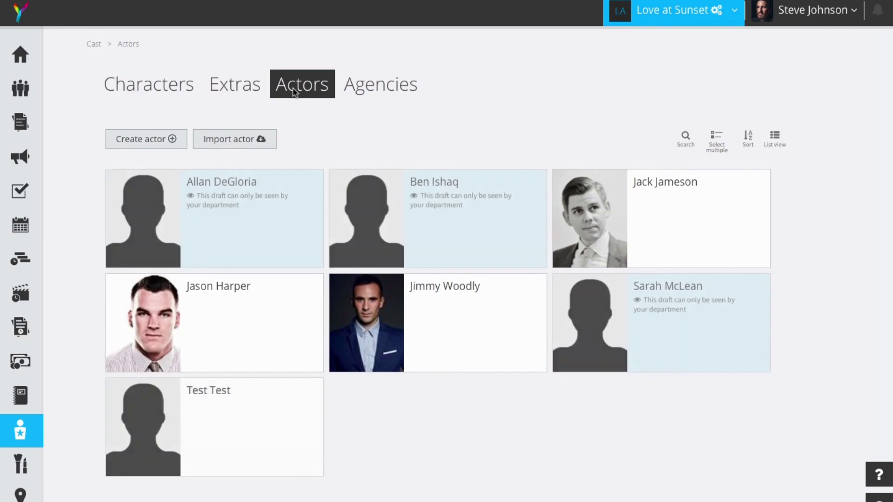
{"action": "mouse_move", "coordinate": [242, 420]}
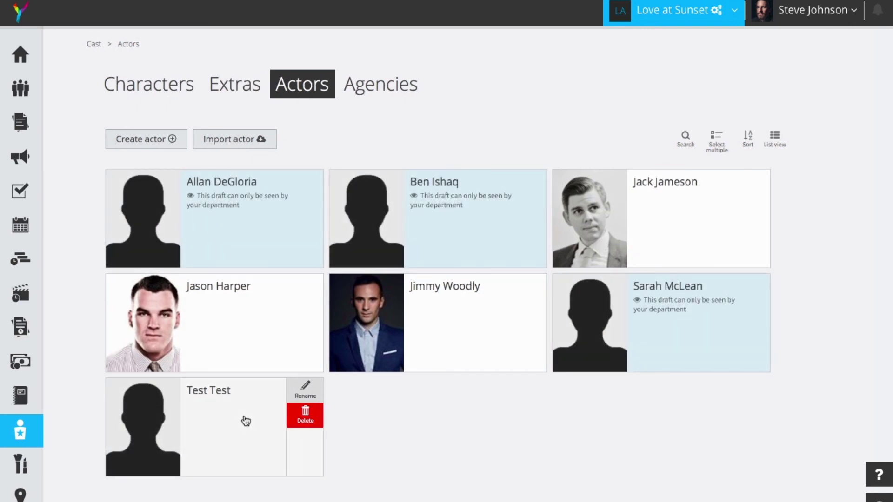